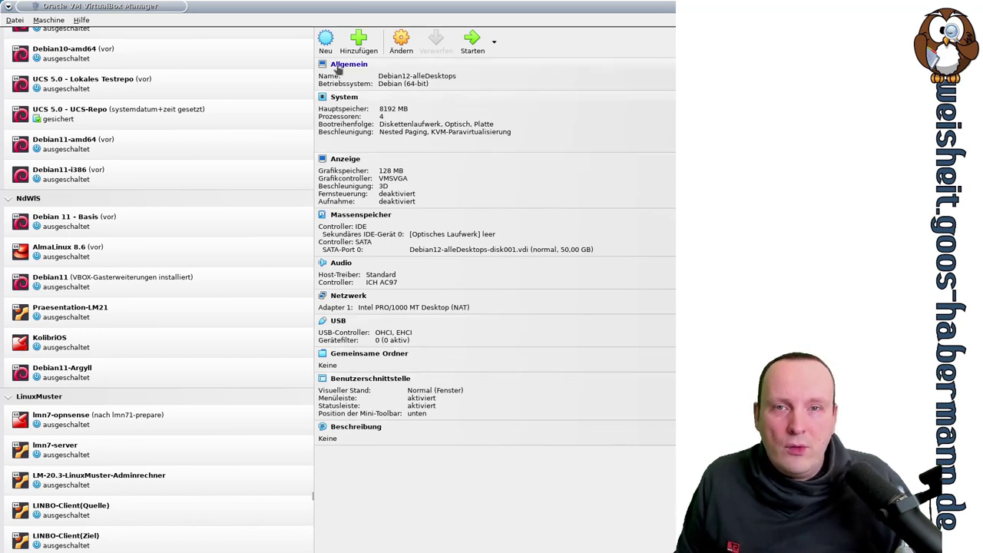
Step: Start a new VM named Debian12-Test (Linux, Debian 64-bit) and advance to the Hardware page
click(329, 49)
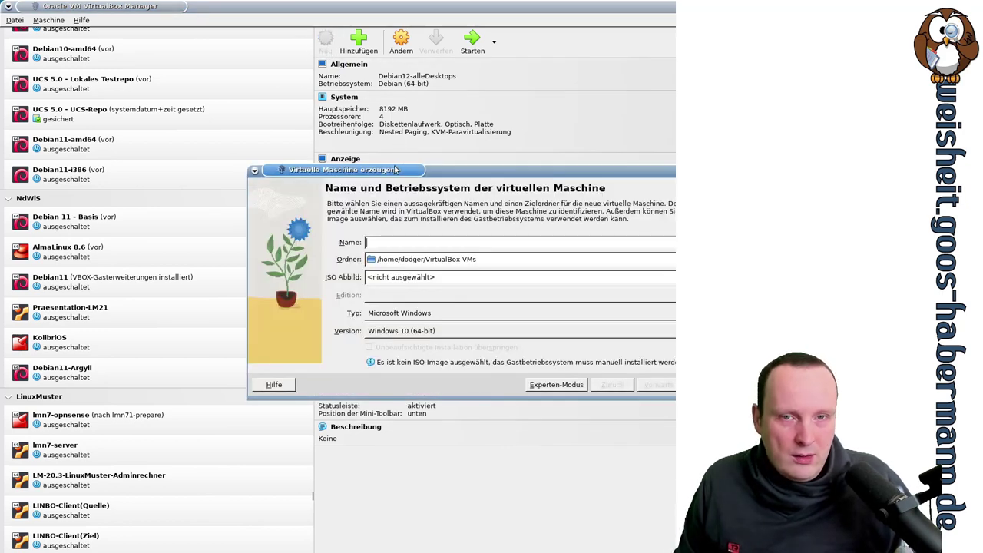
drag(396, 170, 206, 274)
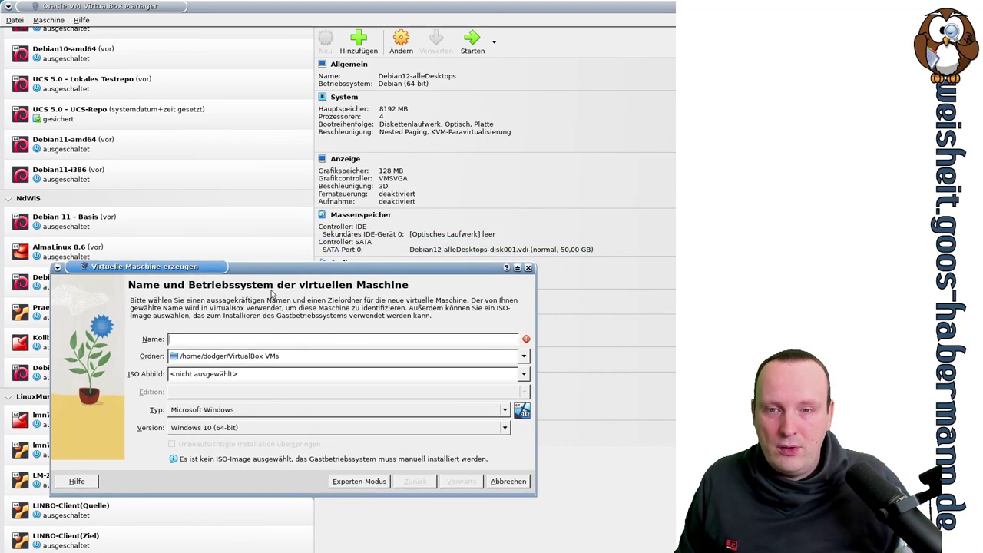
text(Debian1)
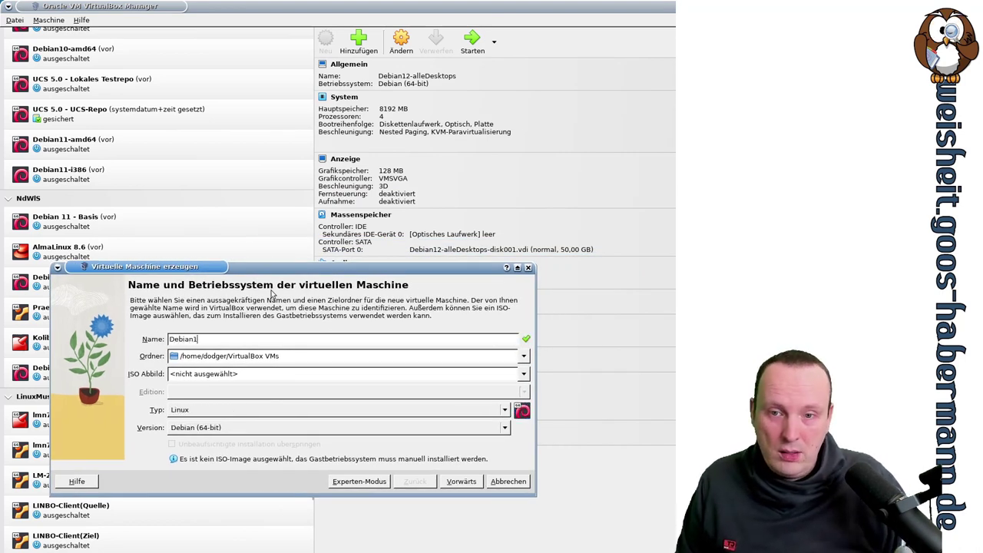
text(2-Test)
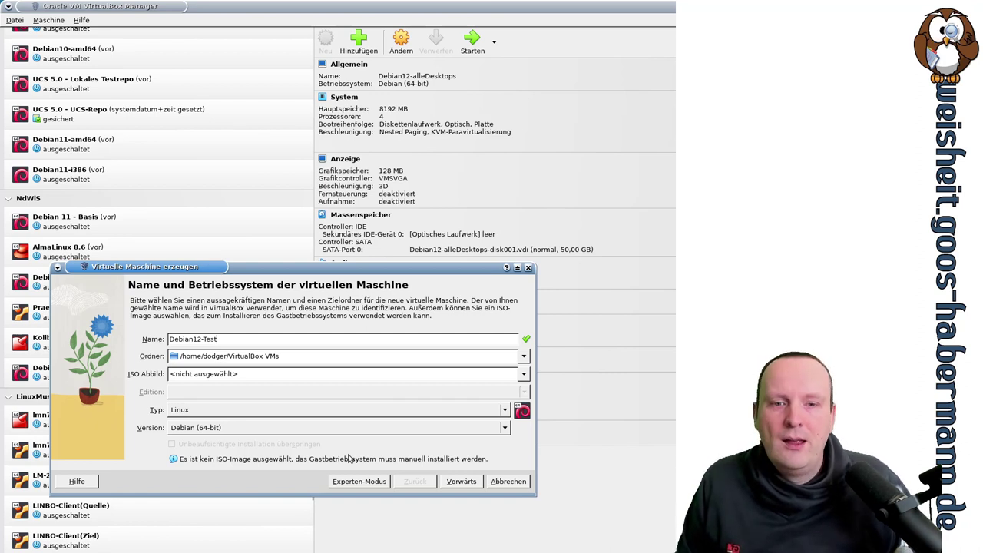
click(461, 482)
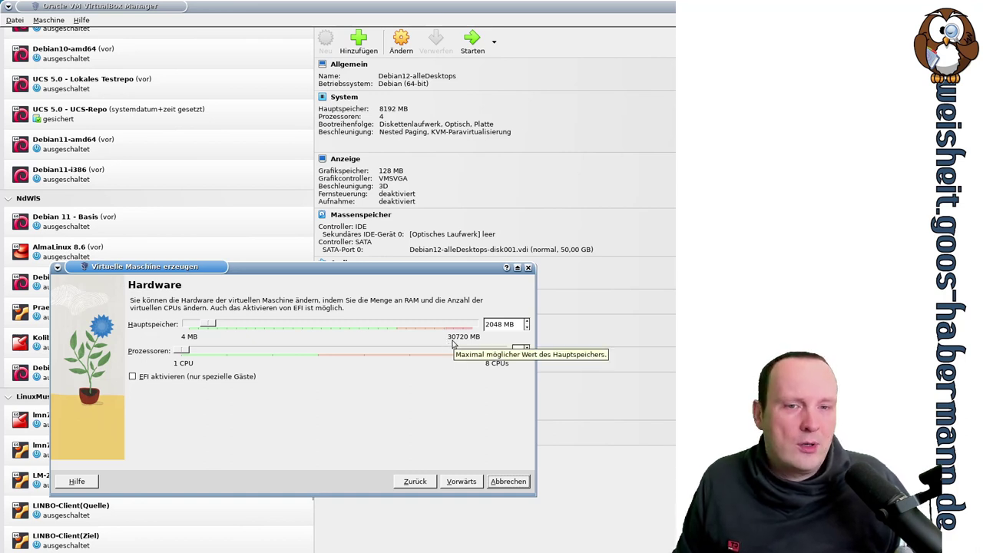
Step: Give the VM 4096 MB of memory and 4 processors, then continue to the disk page
double_click(494, 324)
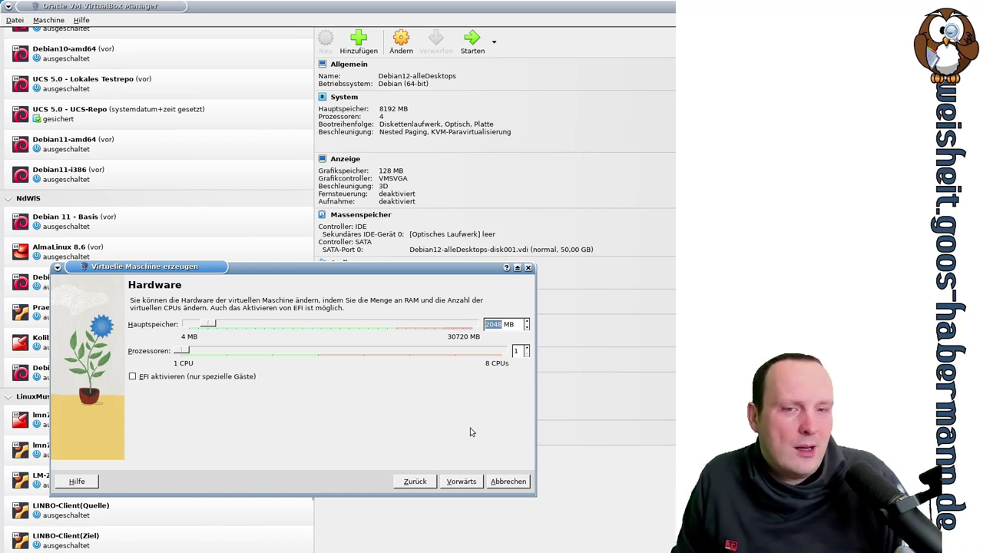
text(409)
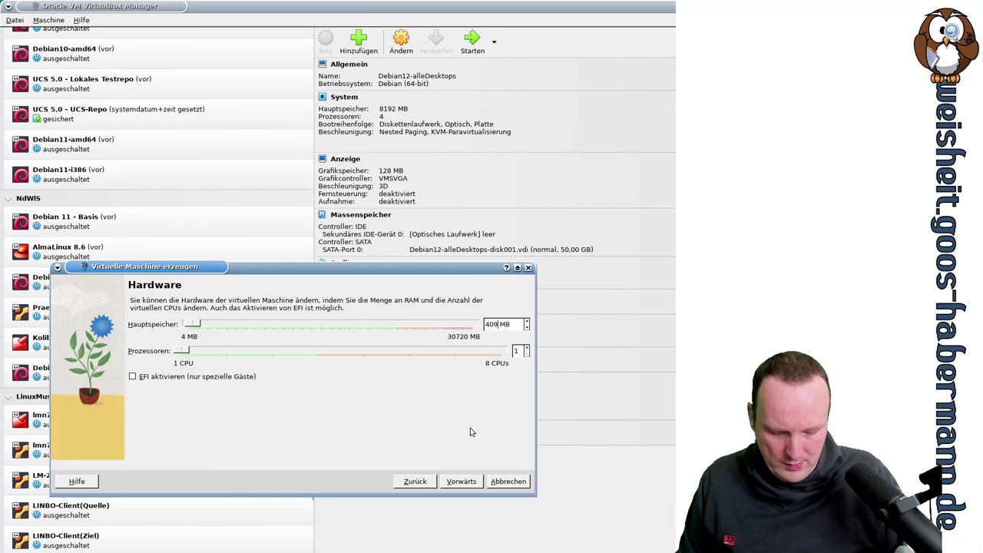
text(6)
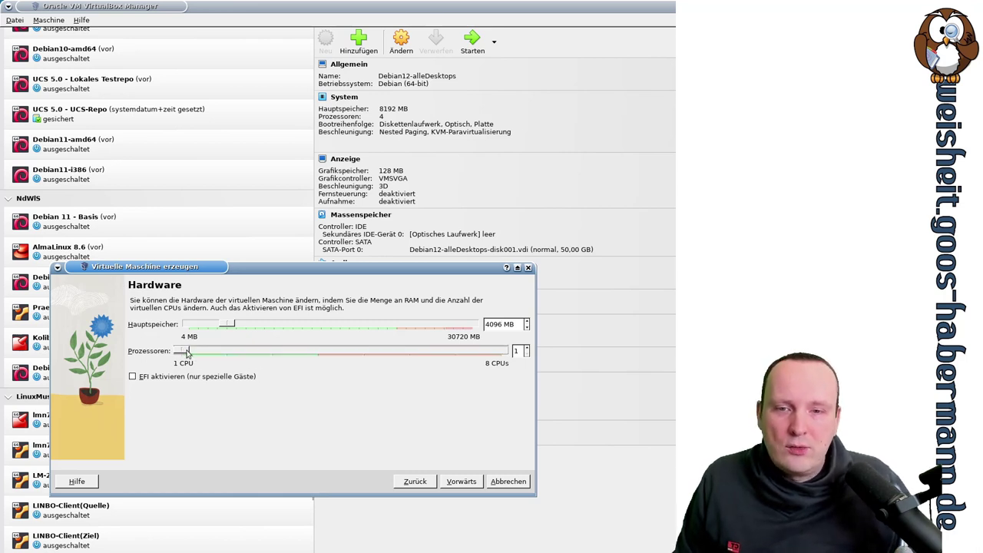
drag(185, 352, 321, 352)
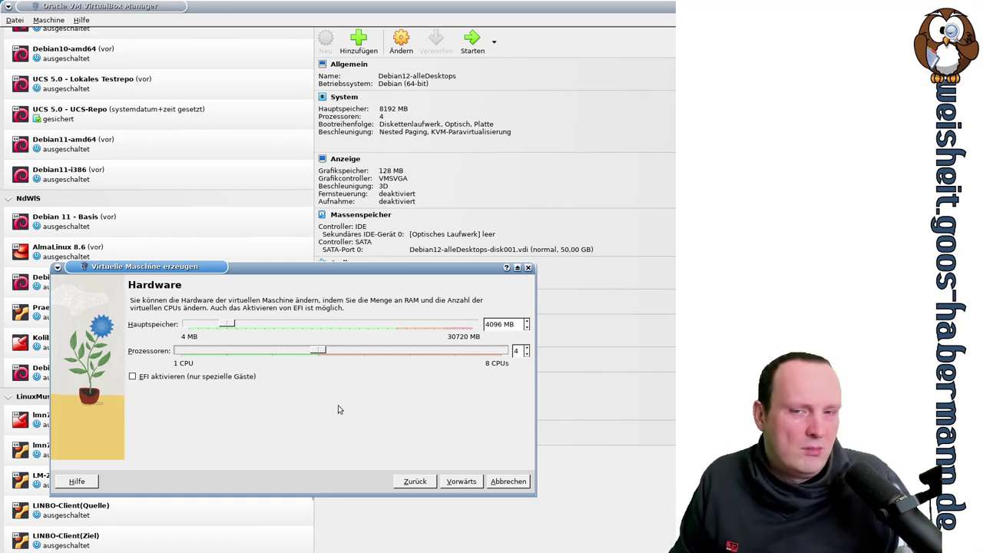
click(471, 487)
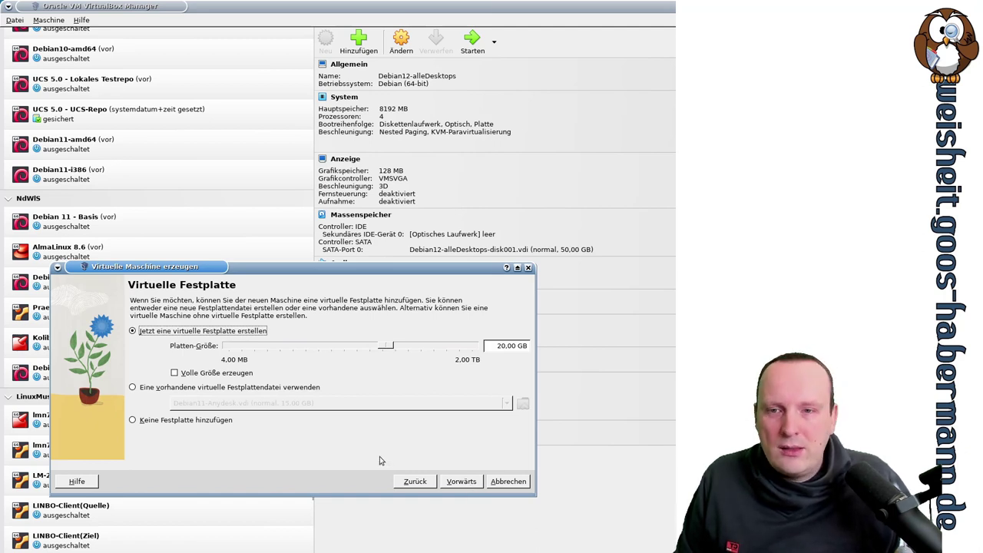
Step: Change the virtual disk size to 50,00 GB and finish creating Debian12-Test
key(Tab)
key(Tab)
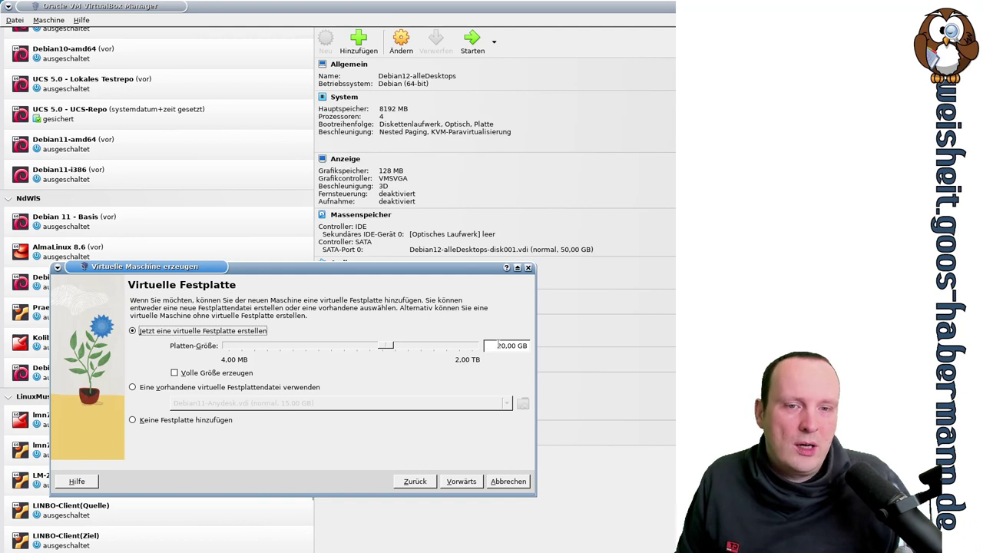
key(Delete)
text(5)
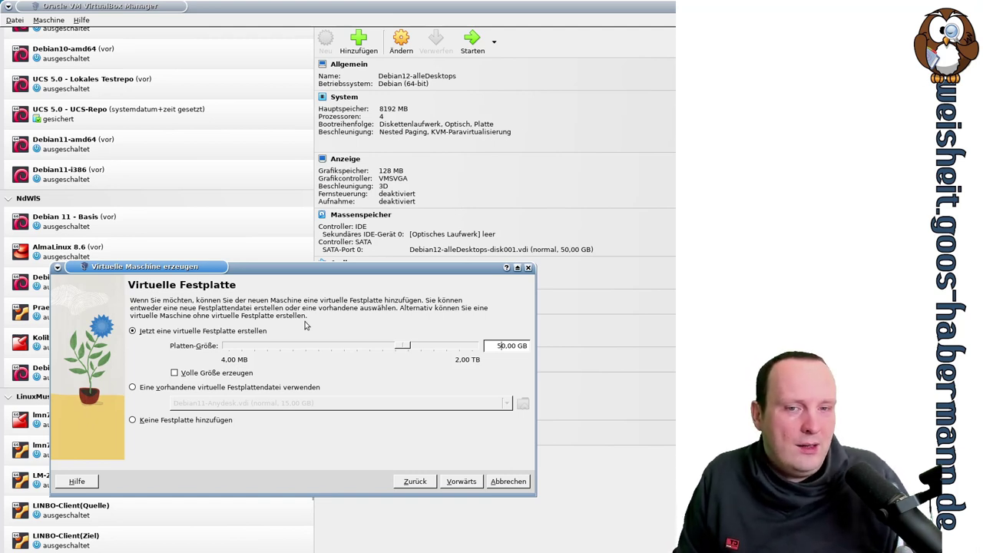
click(463, 482)
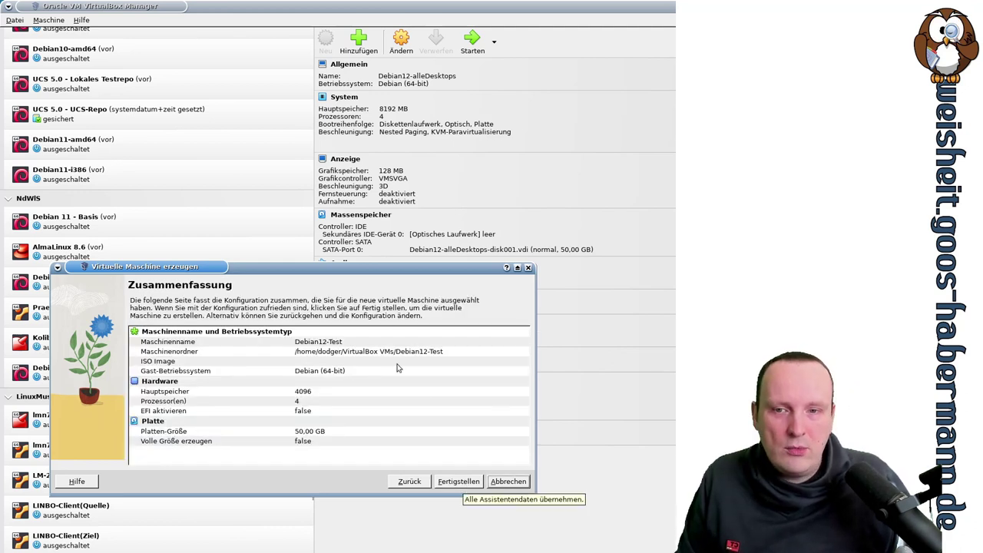
click(463, 481)
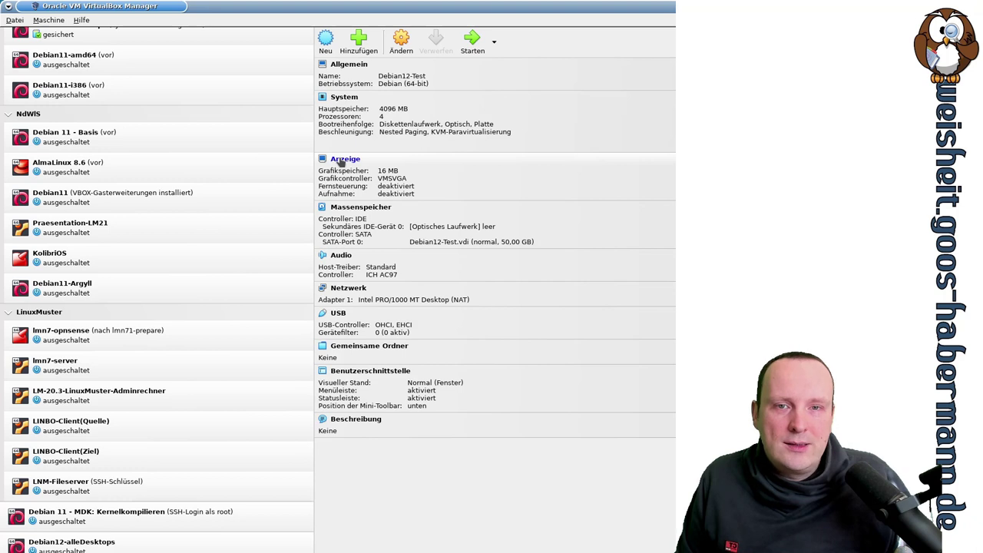
click(341, 162)
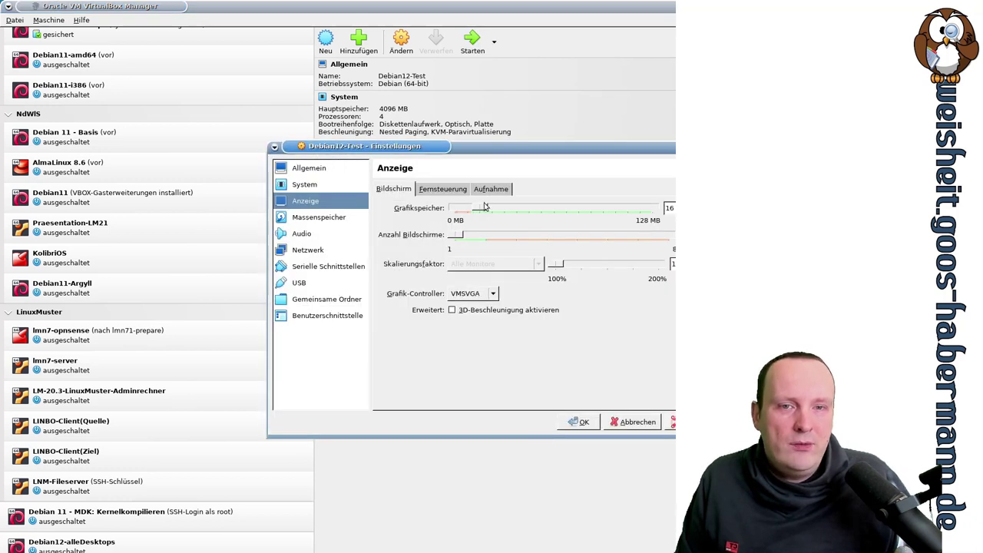
Step: Raise video memory to 128 MB, enable 3D acceleration, and save the display settings
drag(482, 209, 657, 209)
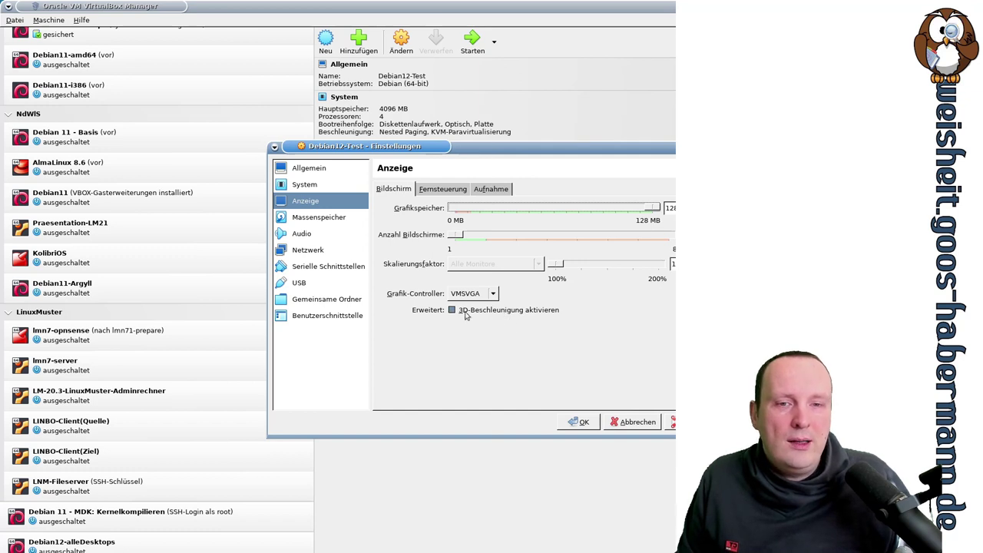
click(464, 311)
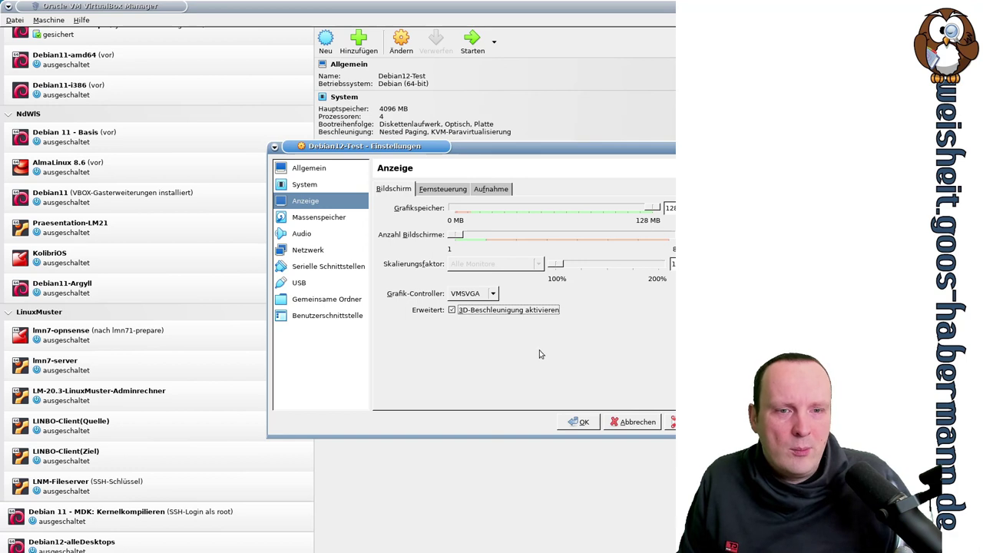
click(584, 423)
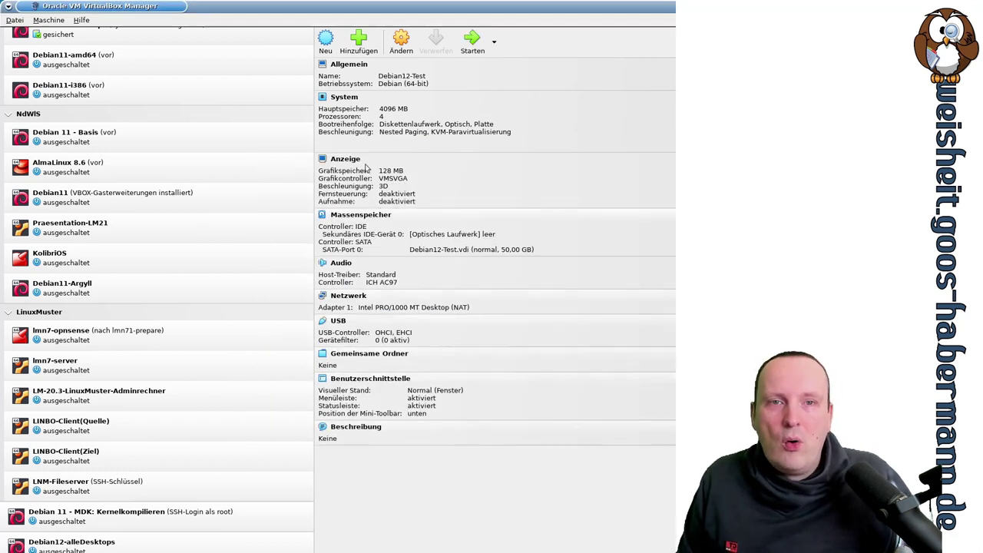
Step: Start Debian12-Test and boot it from matrix23/iso/debian-bookworm-DI-rc1-amd64-netinst.iso
click(470, 44)
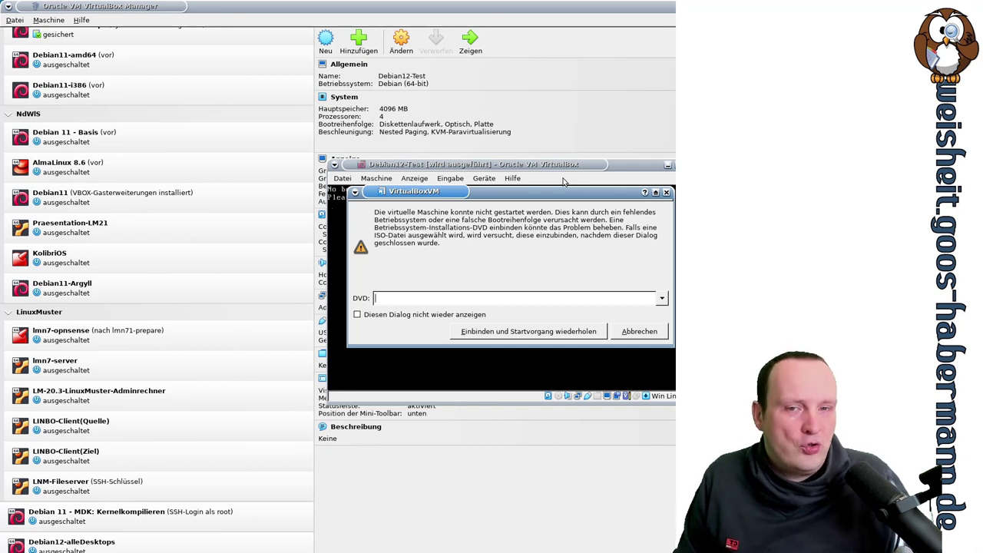
click(664, 298)
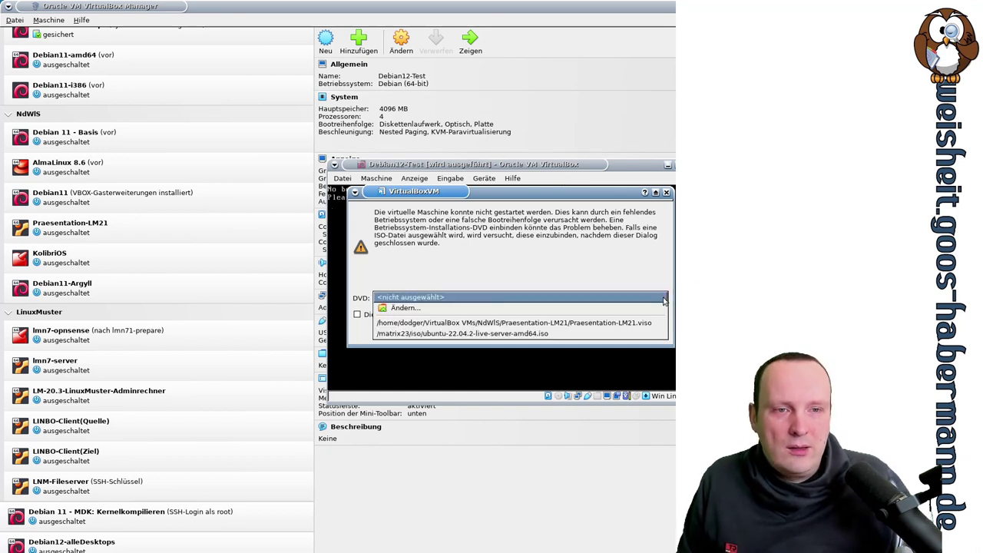
click(647, 308)
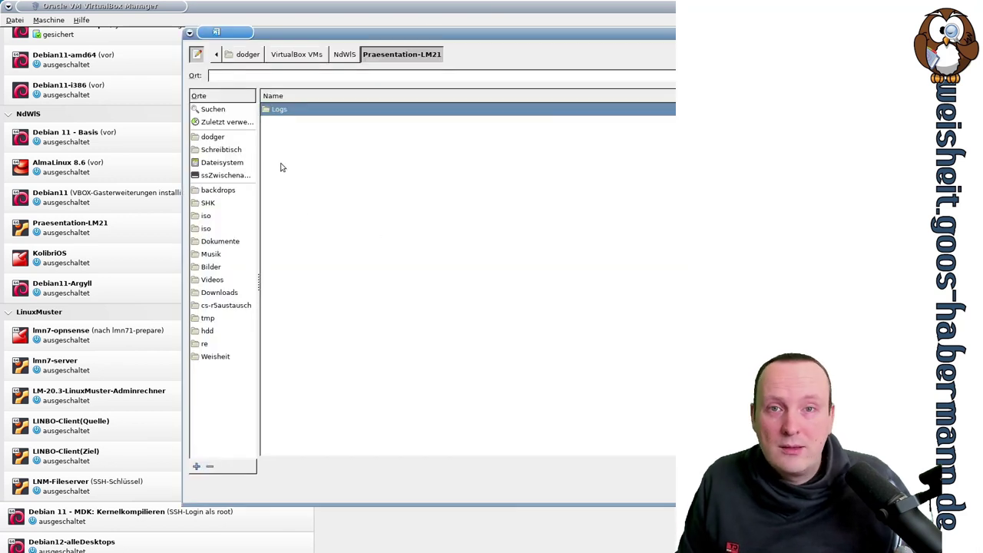
click(209, 228)
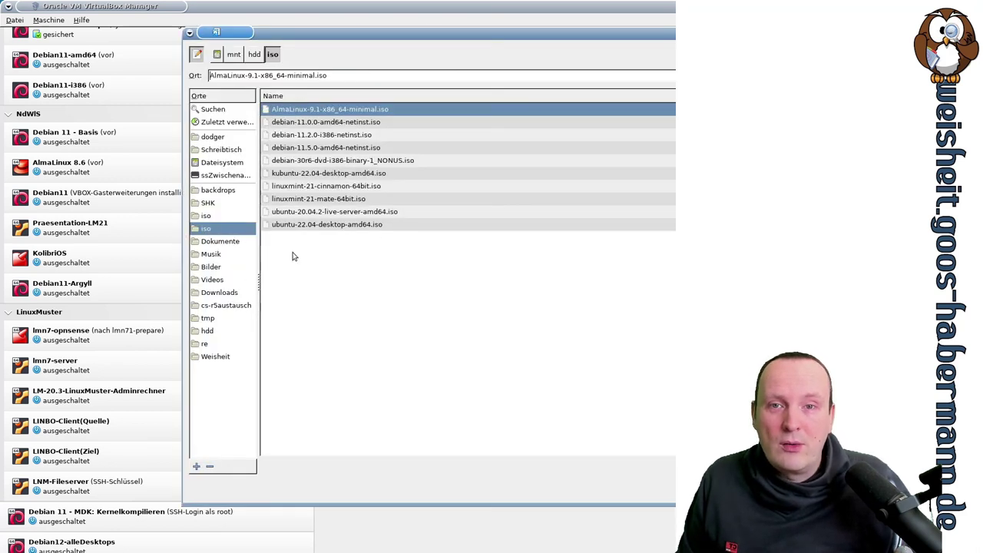
click(209, 218)
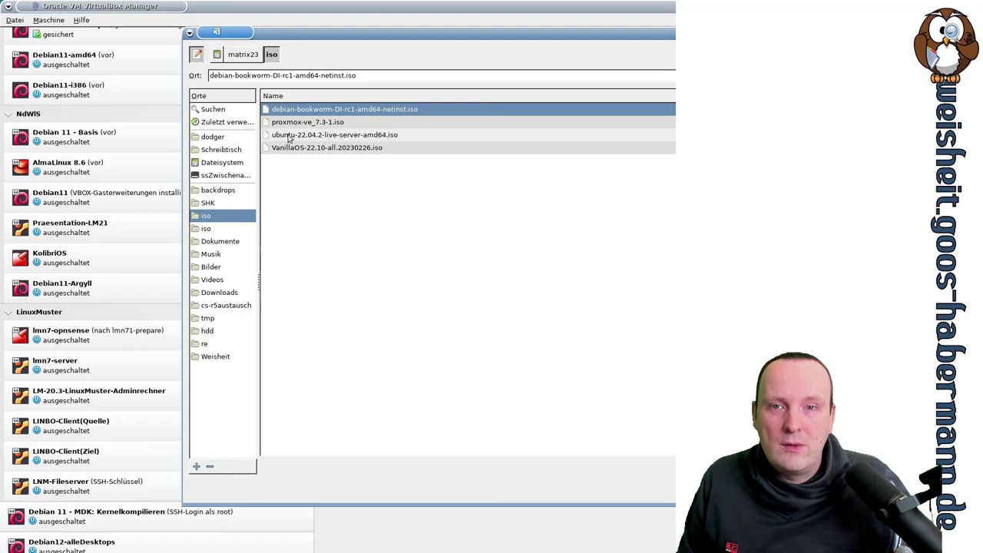
double_click(326, 110)
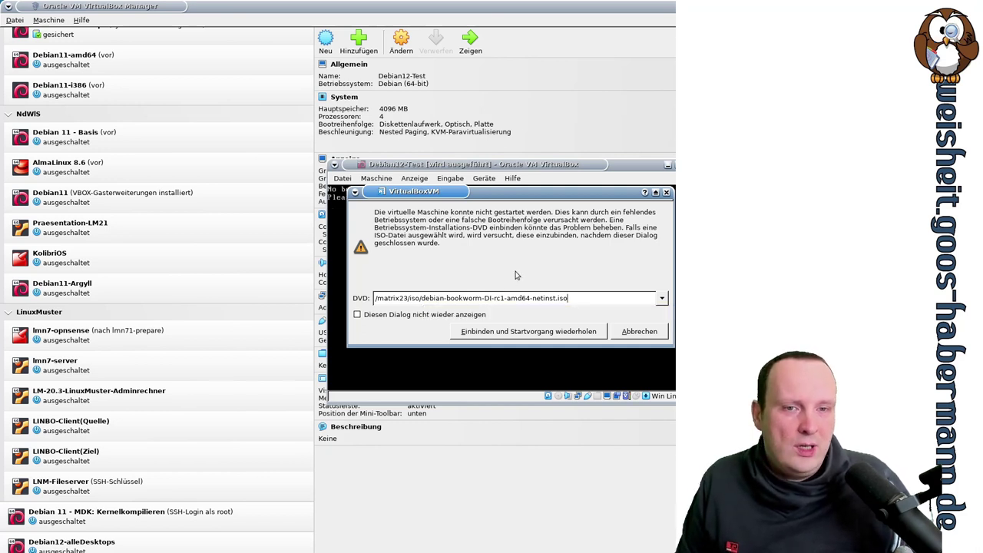
drag(505, 298, 557, 298)
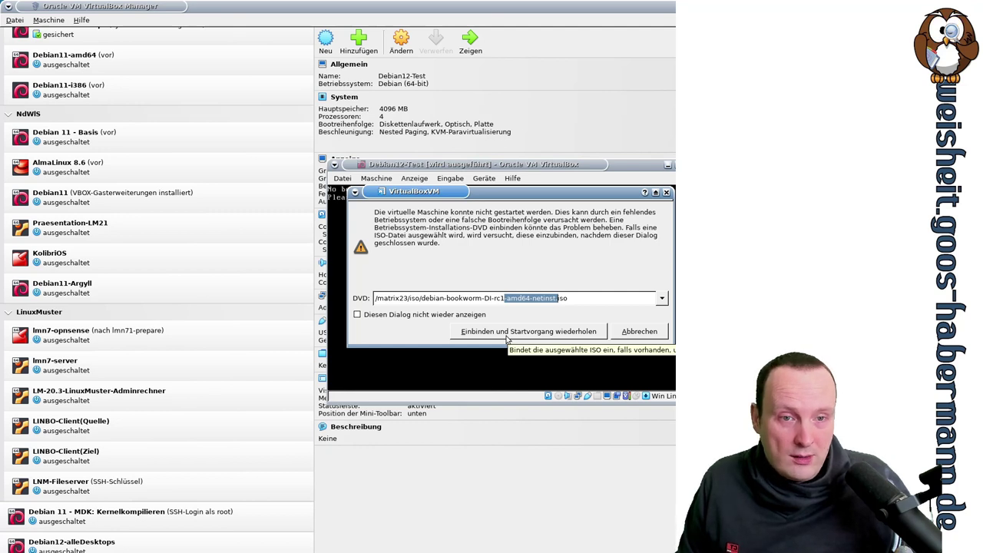
click(507, 338)
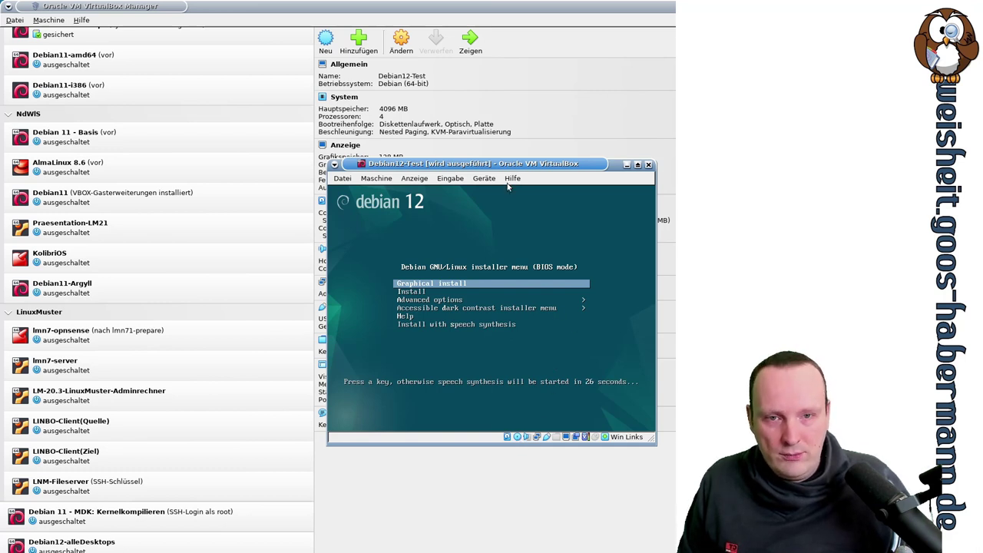
Step: Halt the boot menu countdown and launch 'Graphical install'
key(Down)
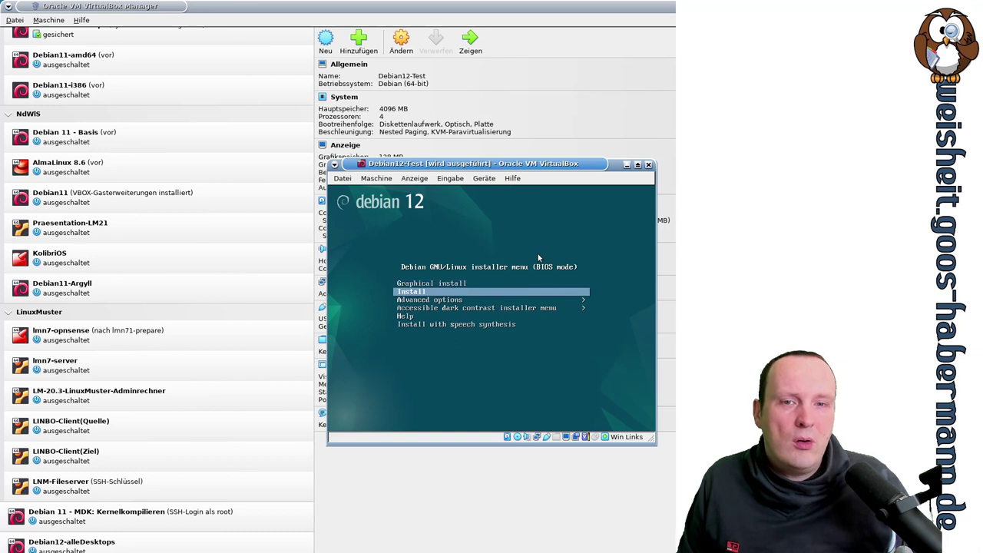
key(Up)
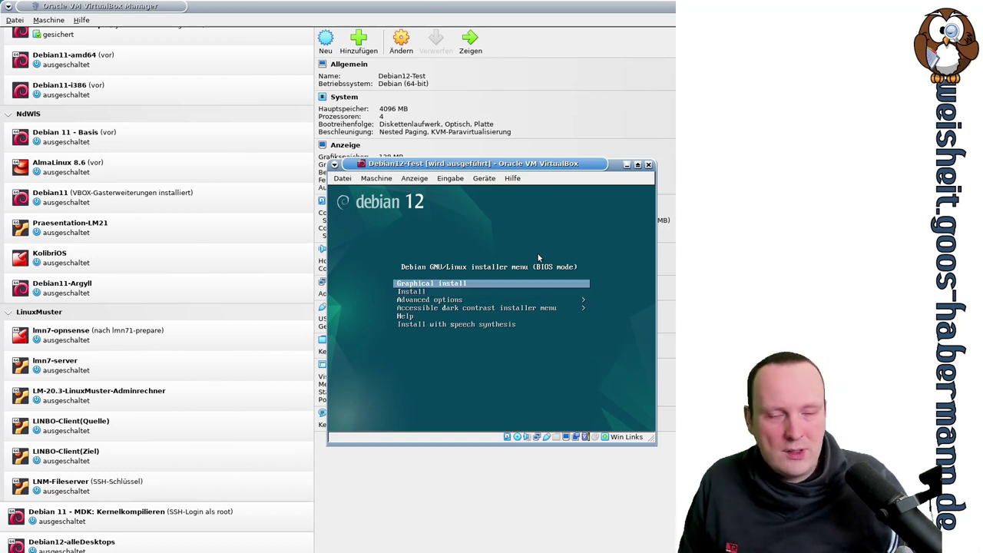
key(Down)
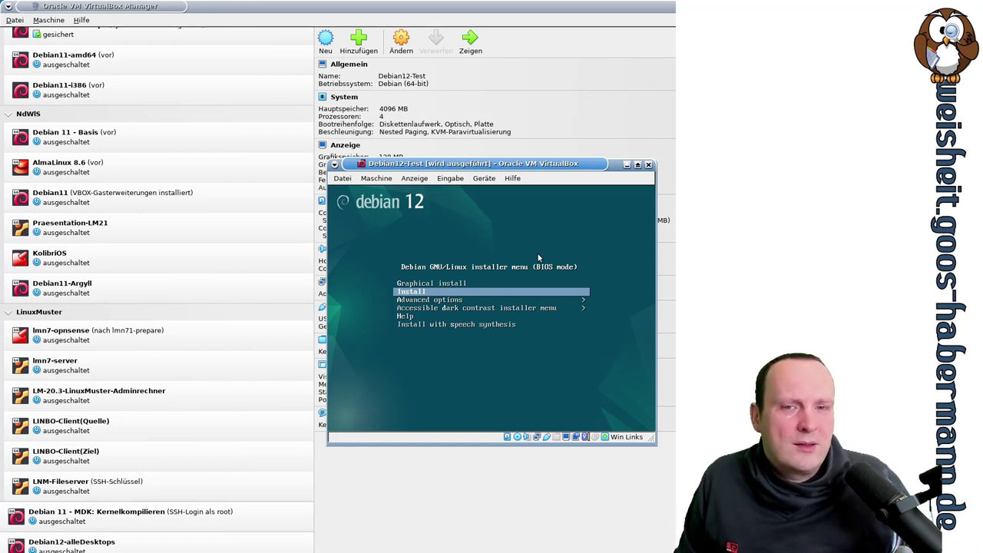
key(Up)
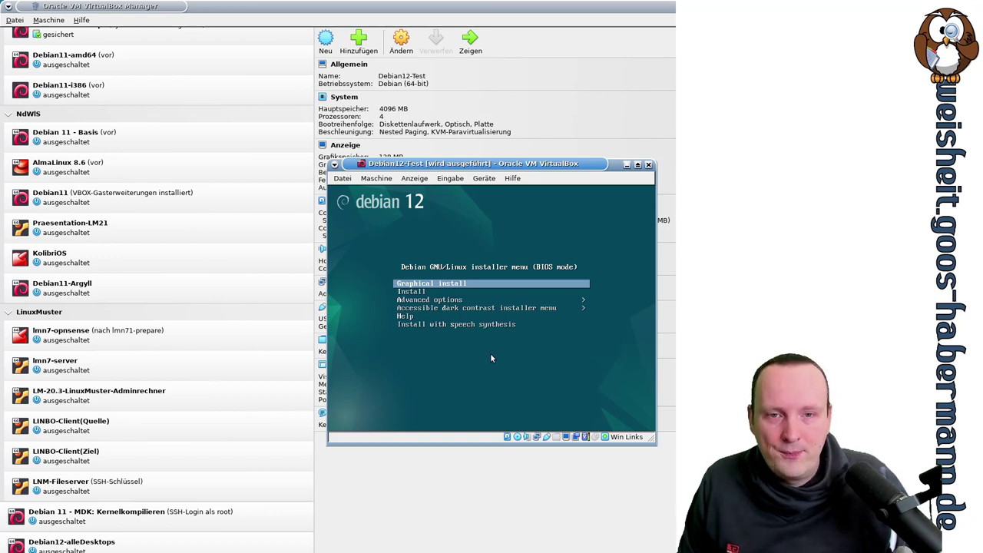
key(Return)
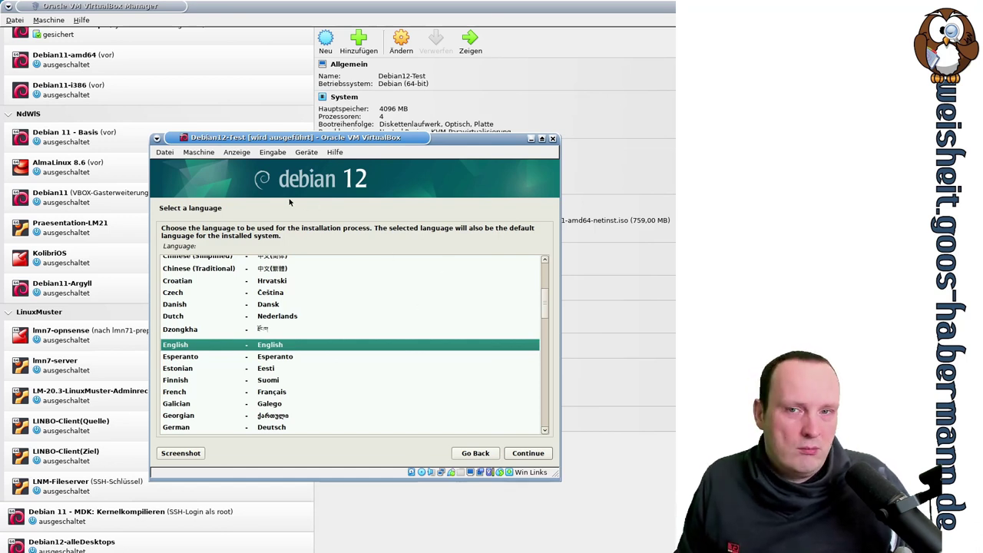
Step: Choose 'German - Deutsch' as the installer language and continue
click(287, 429)
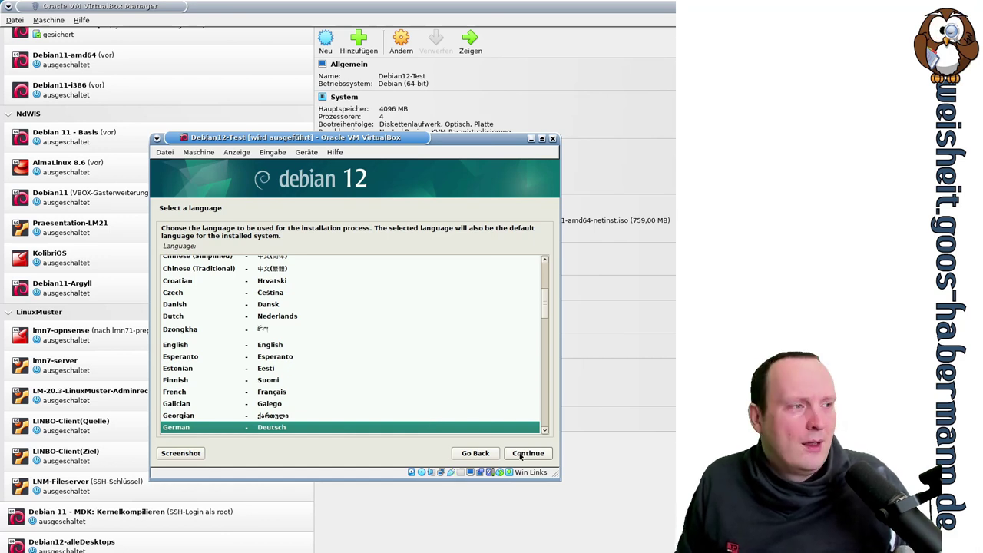
click(520, 454)
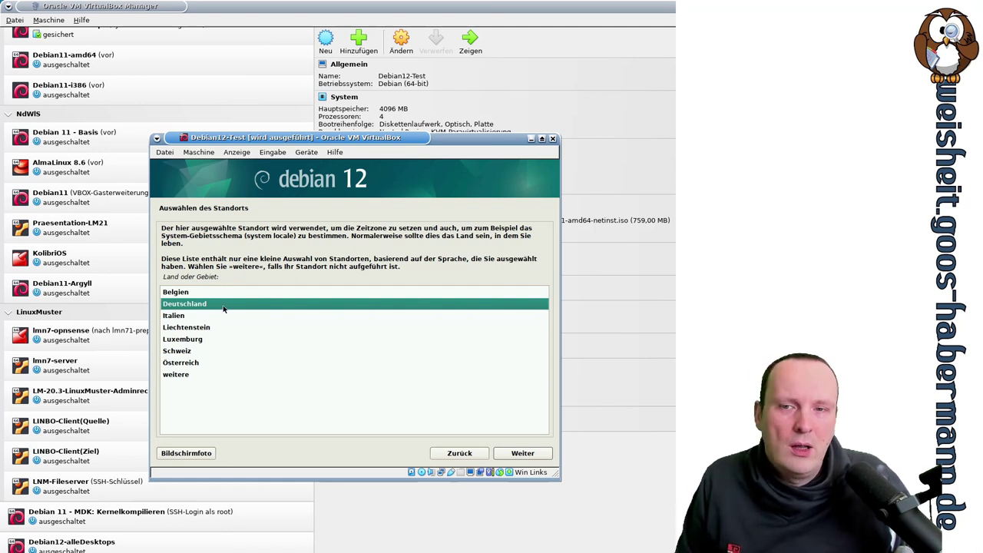
Step: Select Deutschland as the location and accept the German keyboard layout
click(208, 352)
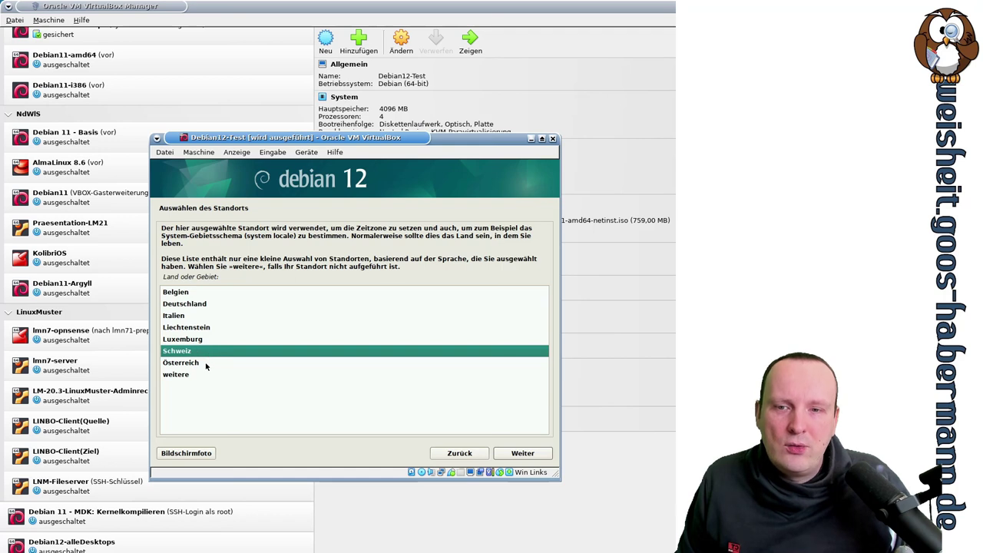
click(207, 365)
click(206, 305)
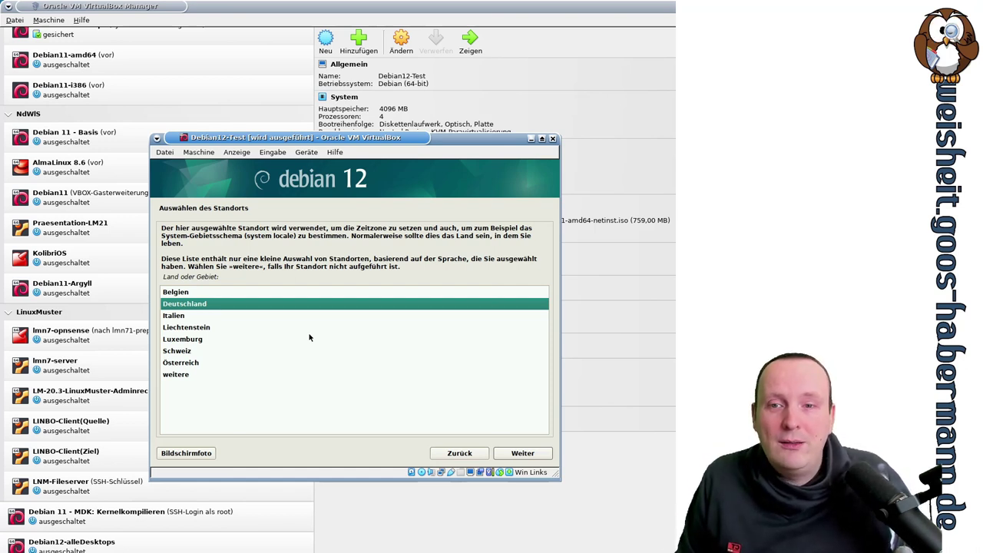
click(540, 457)
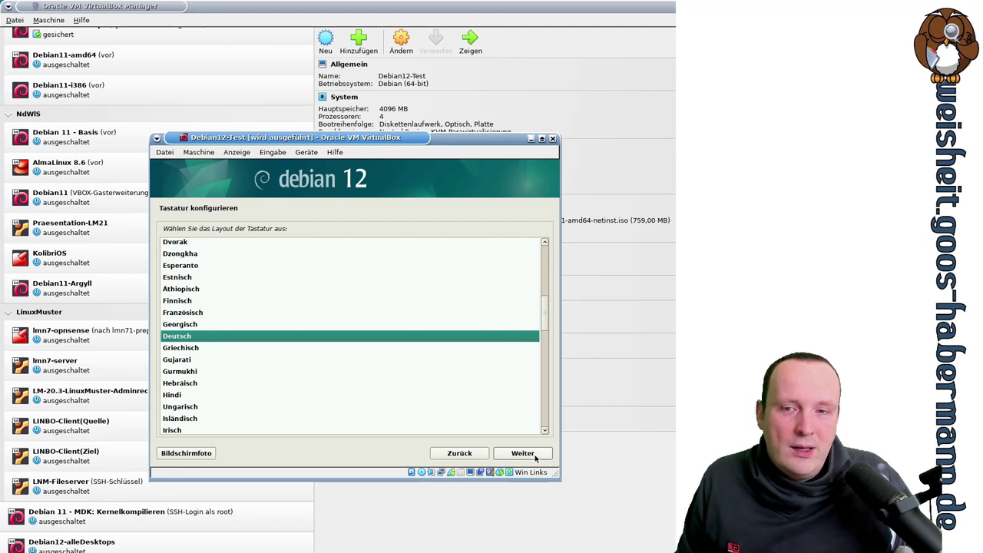
click(522, 453)
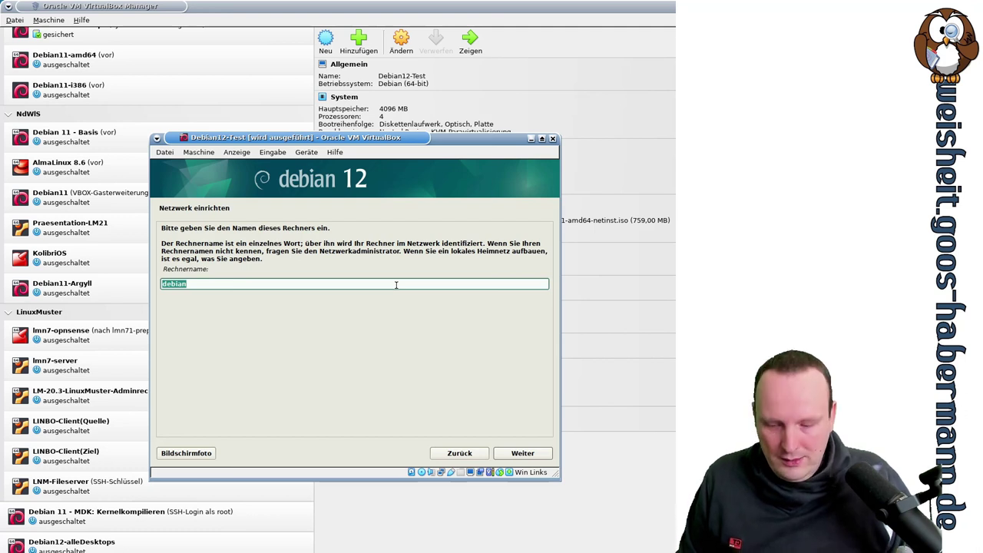
Step: Enter d12 as the hostname and continue
text(d12)
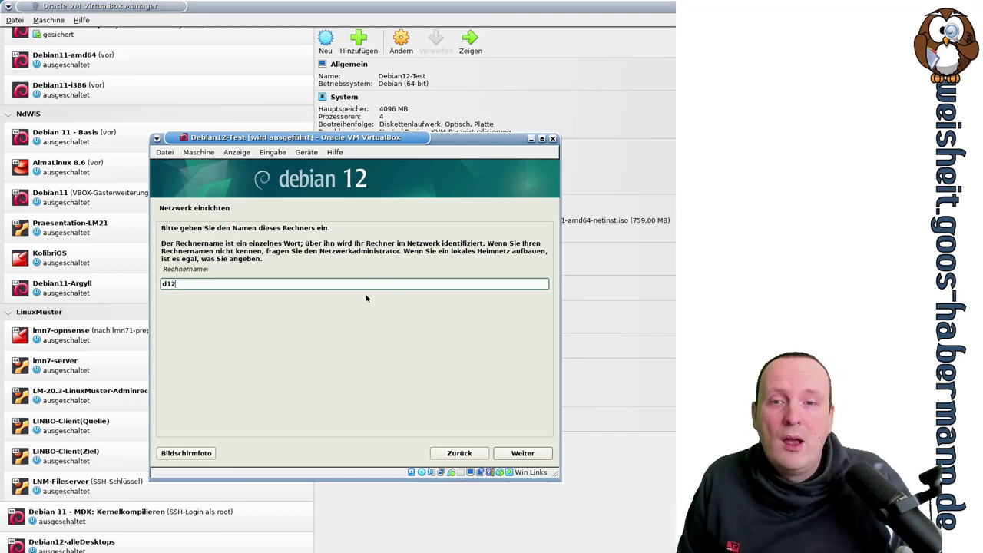
click(520, 453)
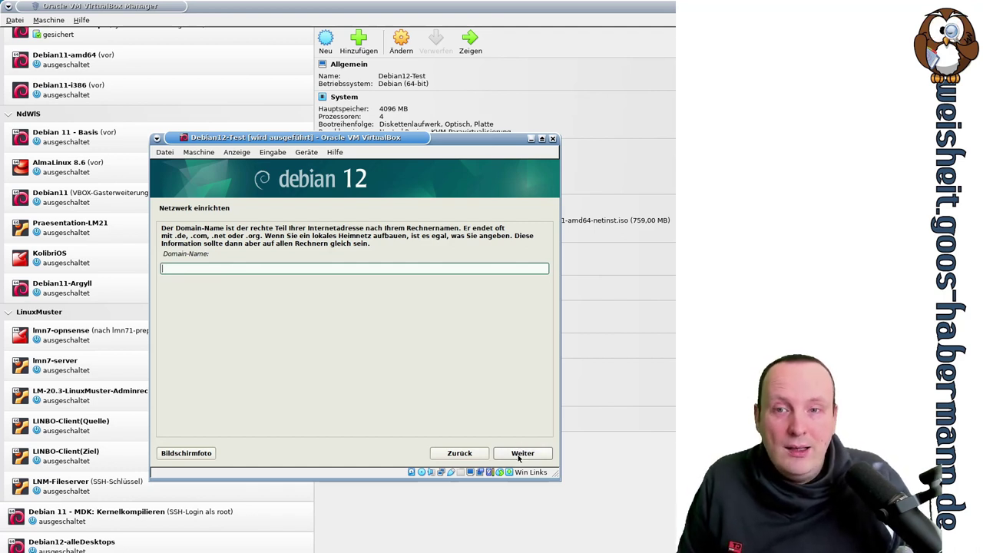
Step: Continue past the domain name page with the field left blank
click(519, 457)
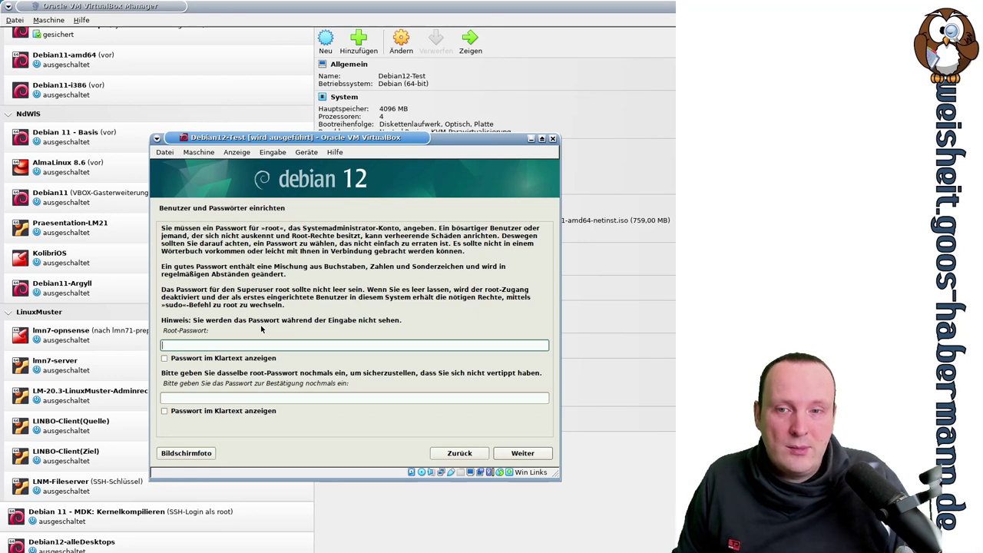
Step: Enter the root password in both password fields and continue to the new-user account screen
text(root)
key(Tab)
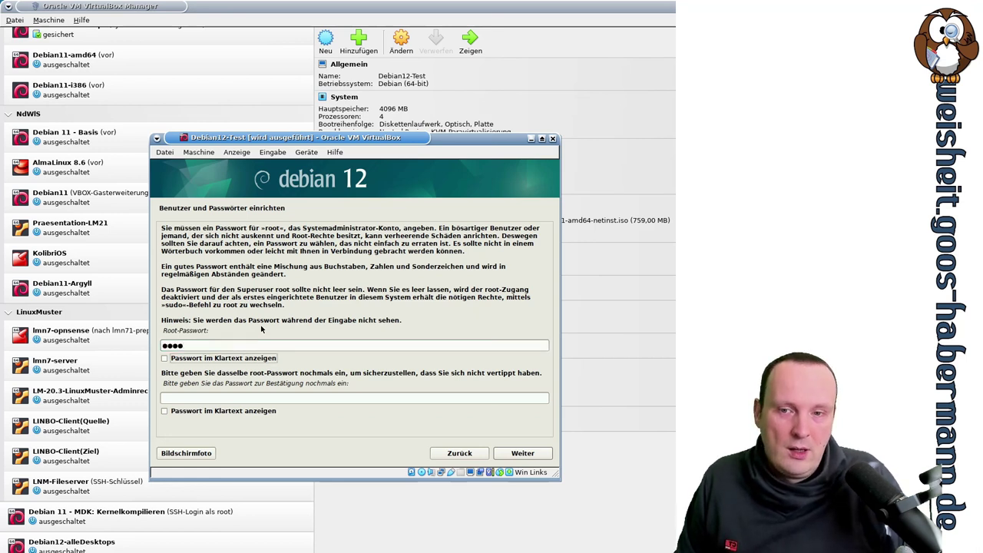
key(Tab)
text(root)
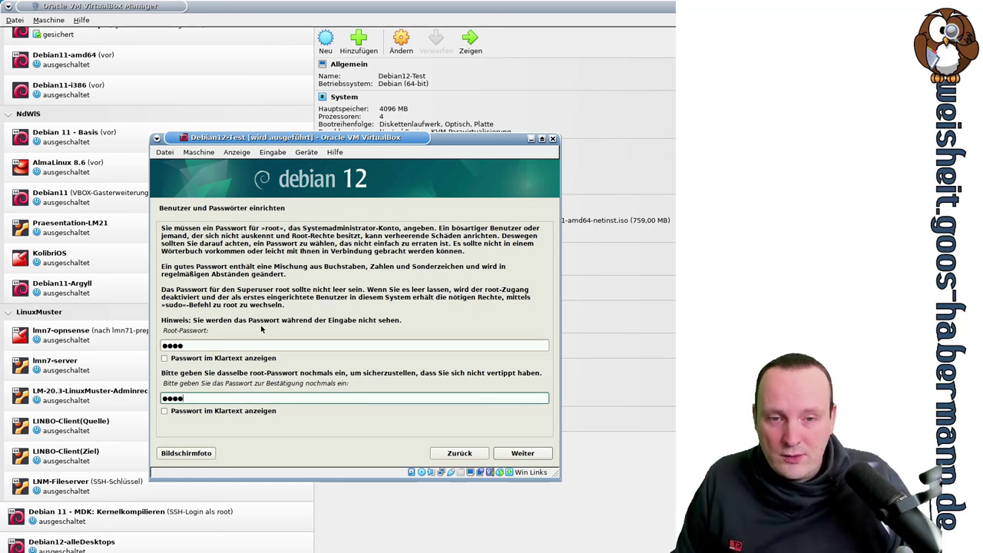
click(526, 455)
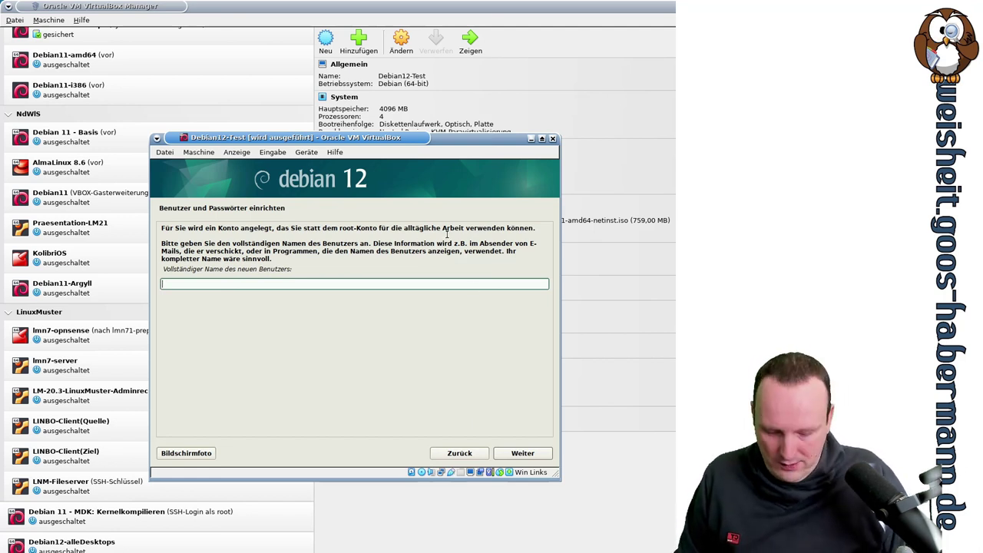
Step: Create the user with full name and username 'test' and enter its password twice
text(test)
key(Return)
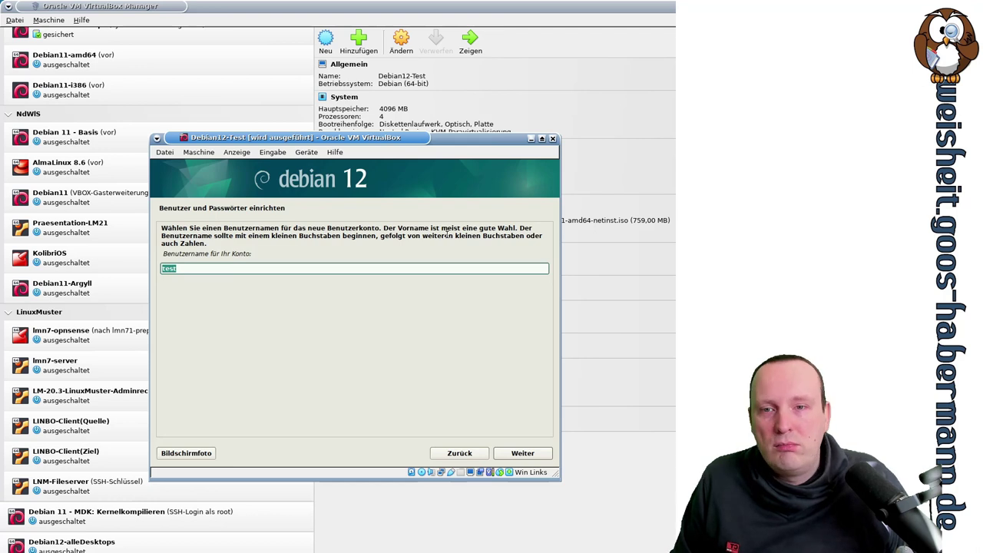
key(Return)
text(test)
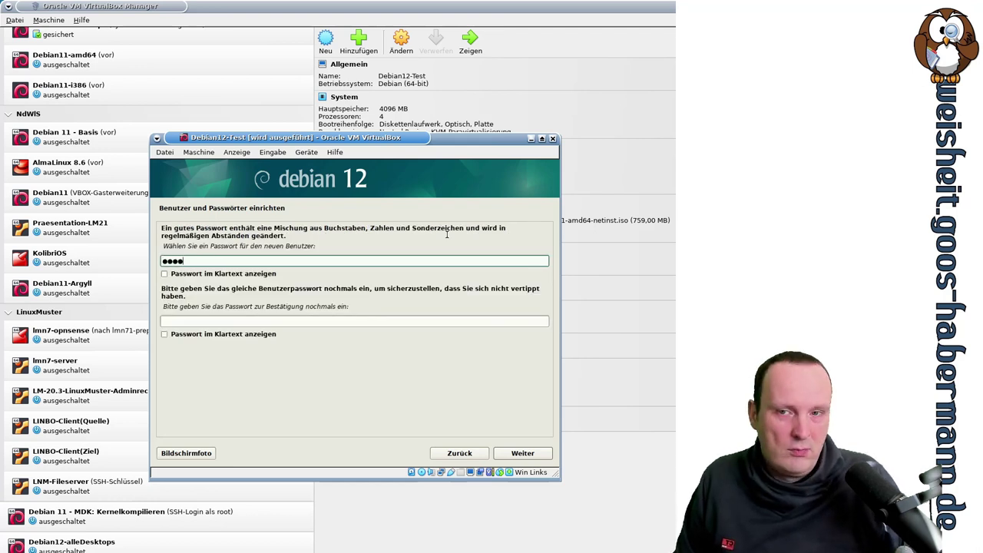
key(Tab)
text(test)
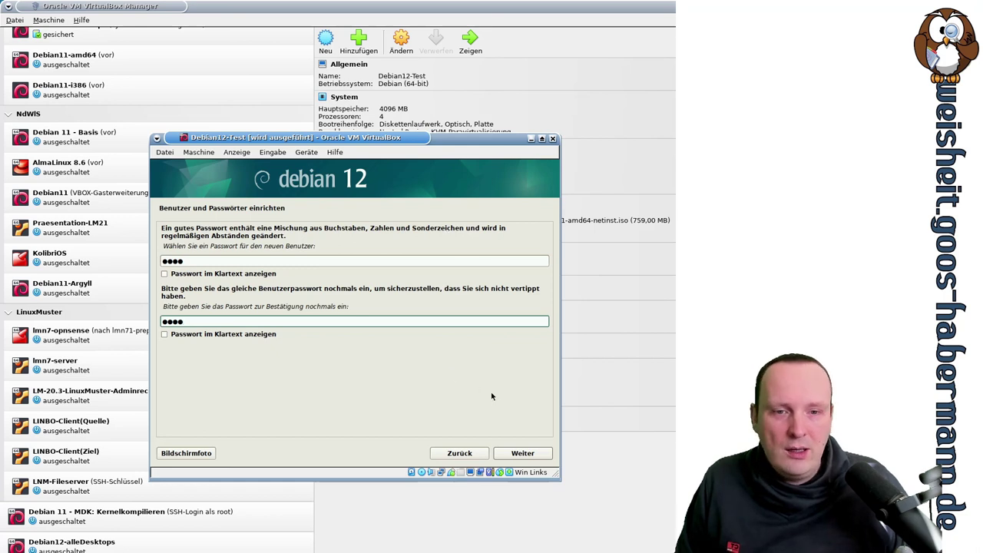
Step: Confirm the user password and pick 'Geführt - vollständige Festplatte verwenden' as the partitioning method
click(531, 453)
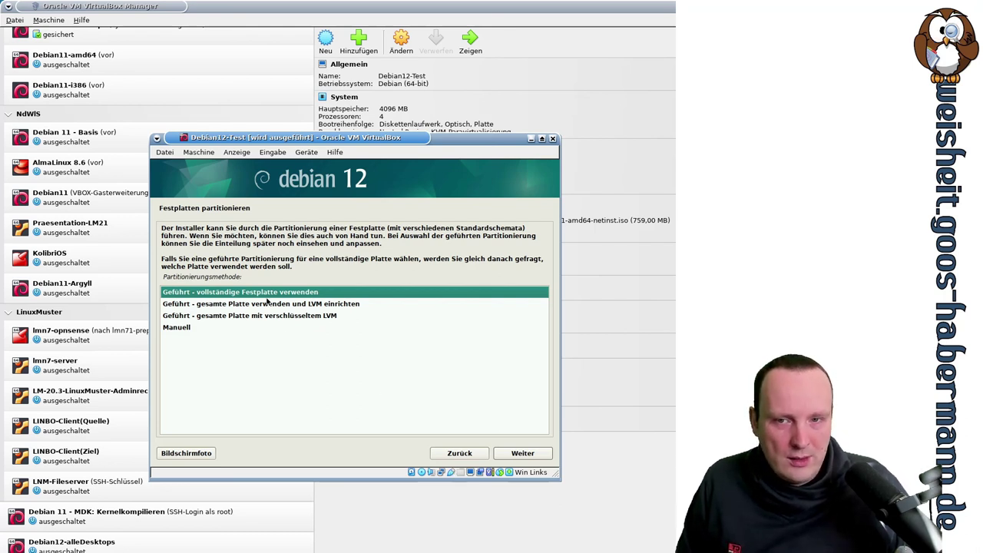
click(268, 304)
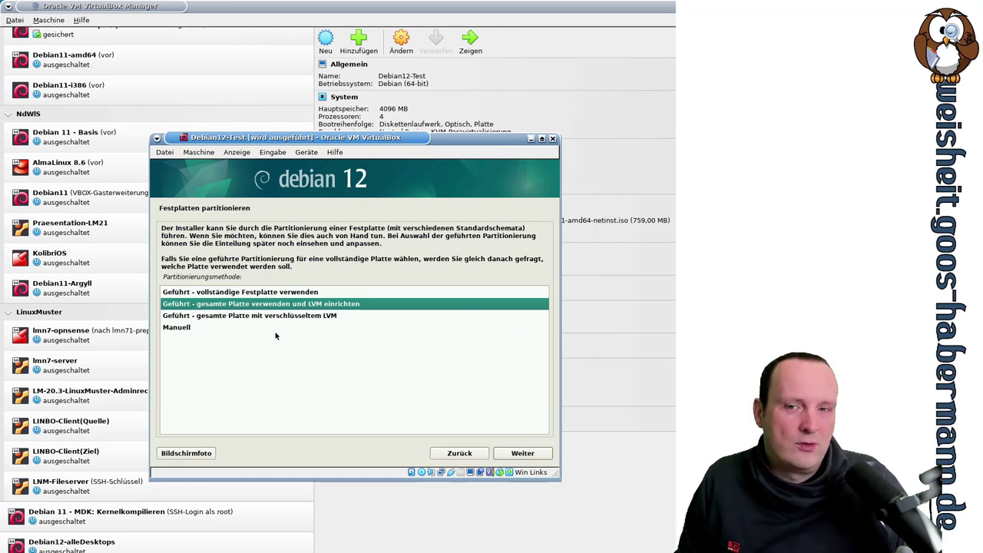
click(281, 316)
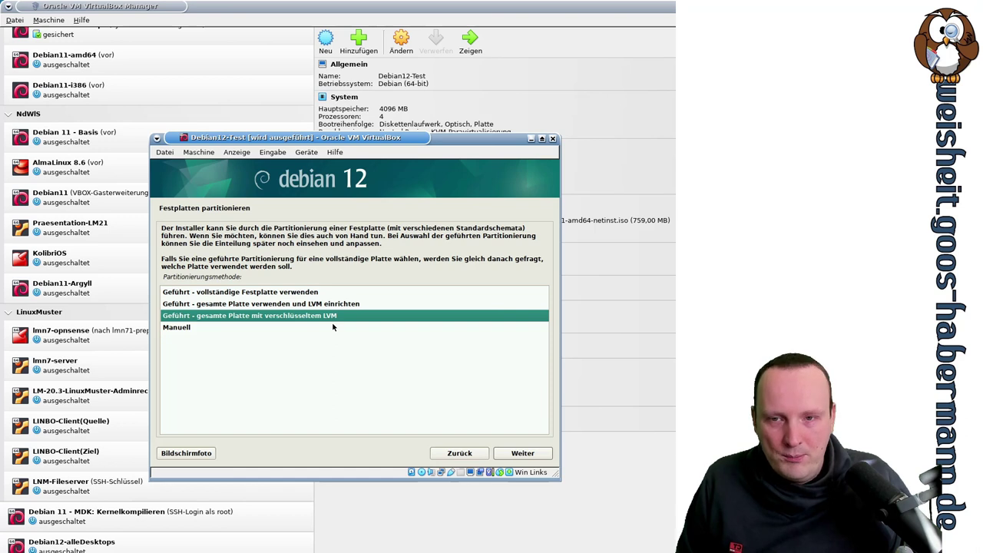
click(288, 328)
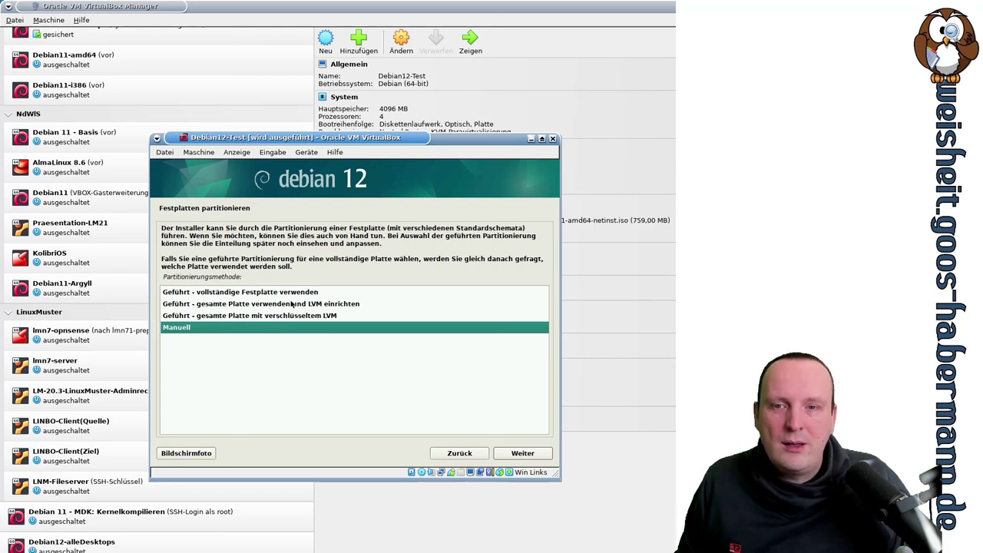
click(293, 295)
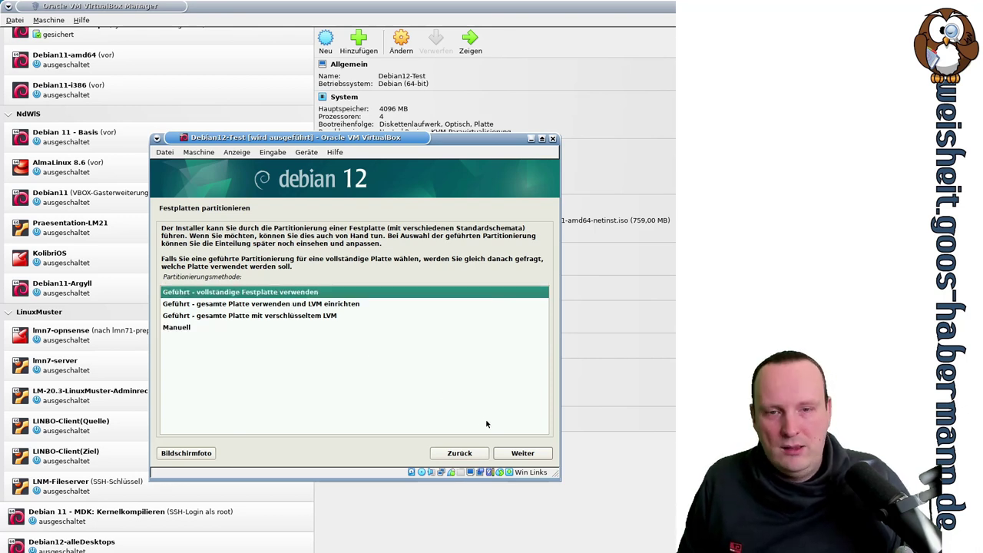
click(520, 453)
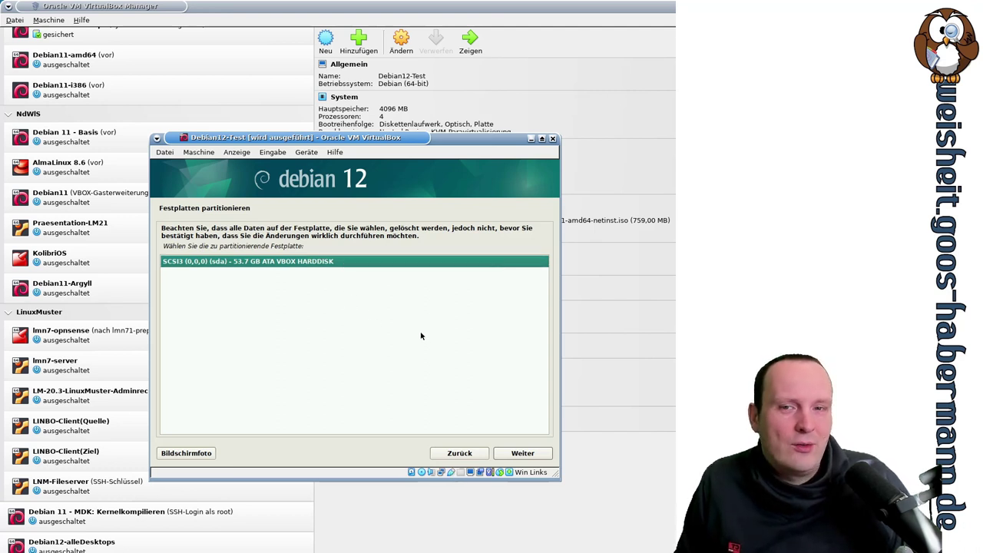
Step: Select the 53.7 GB SCSI3 disk and use the 'Alle Dateien auf eine Partition' scheme
click(527, 453)
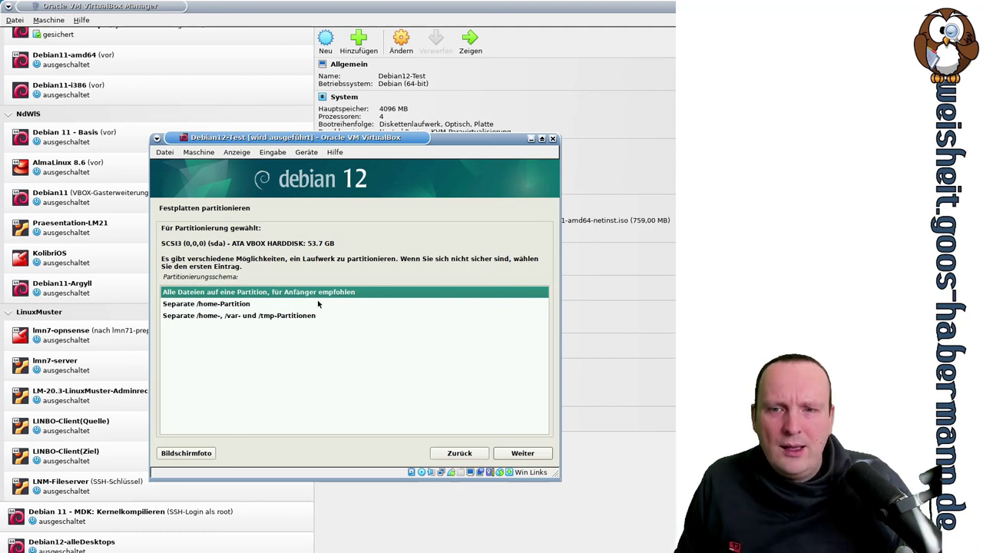
click(295, 307)
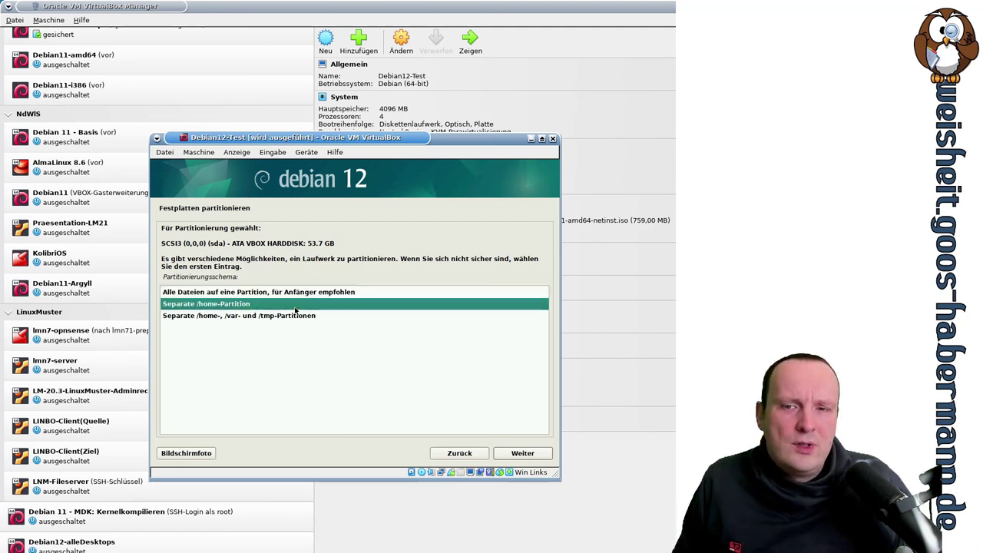
click(216, 317)
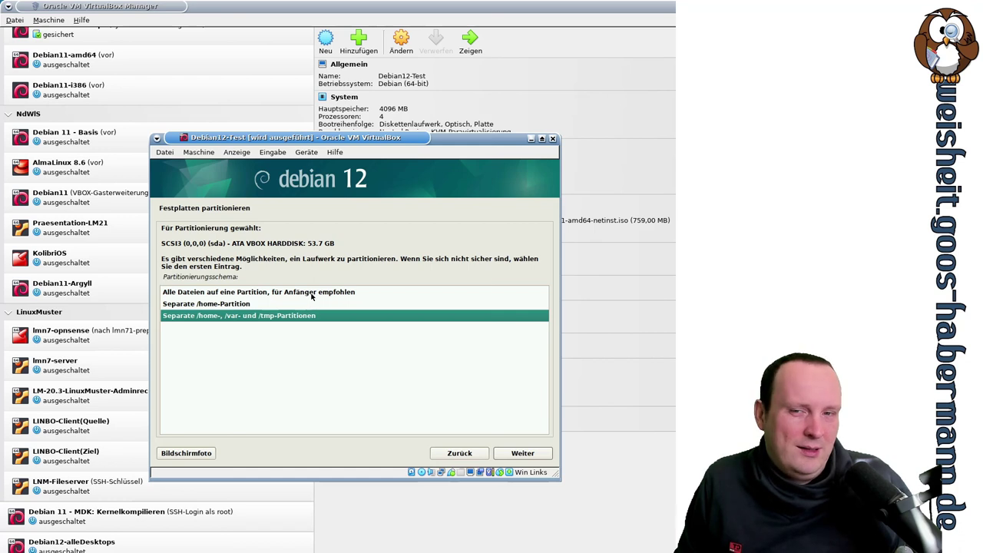
click(313, 295)
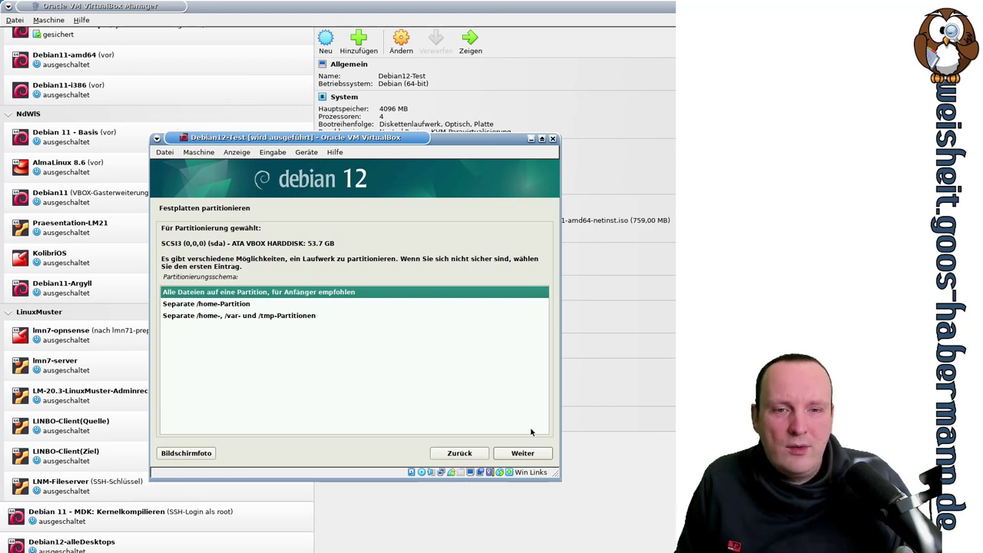
click(527, 456)
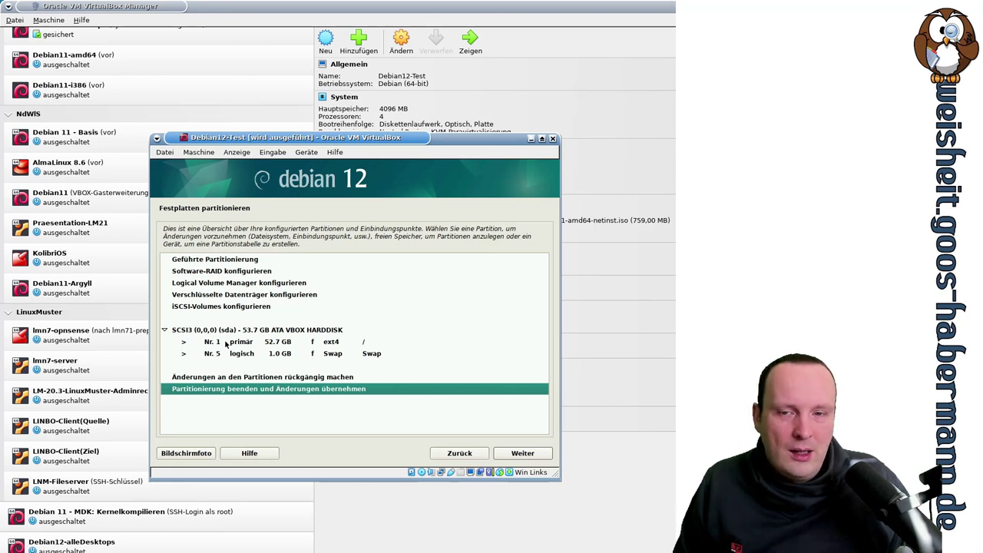
click(298, 344)
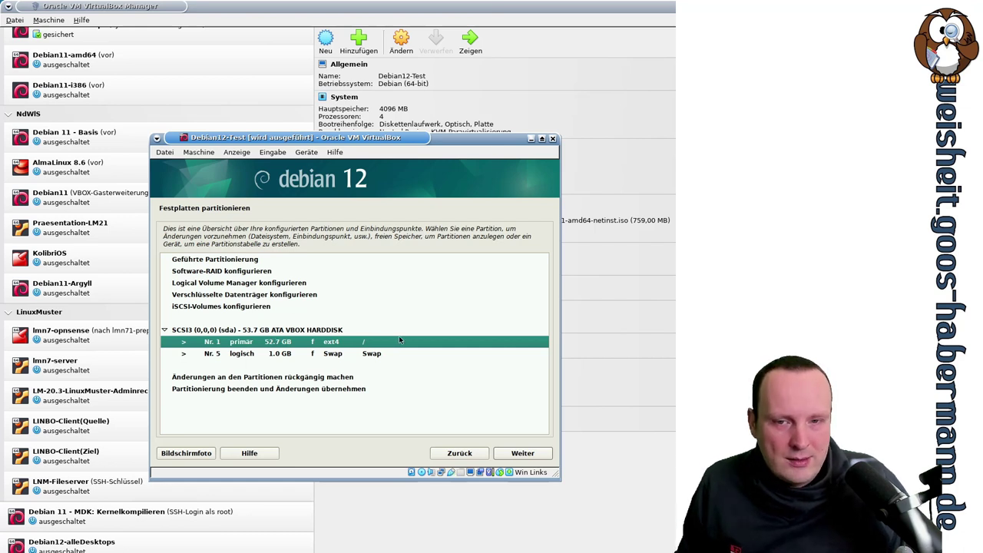
click(295, 355)
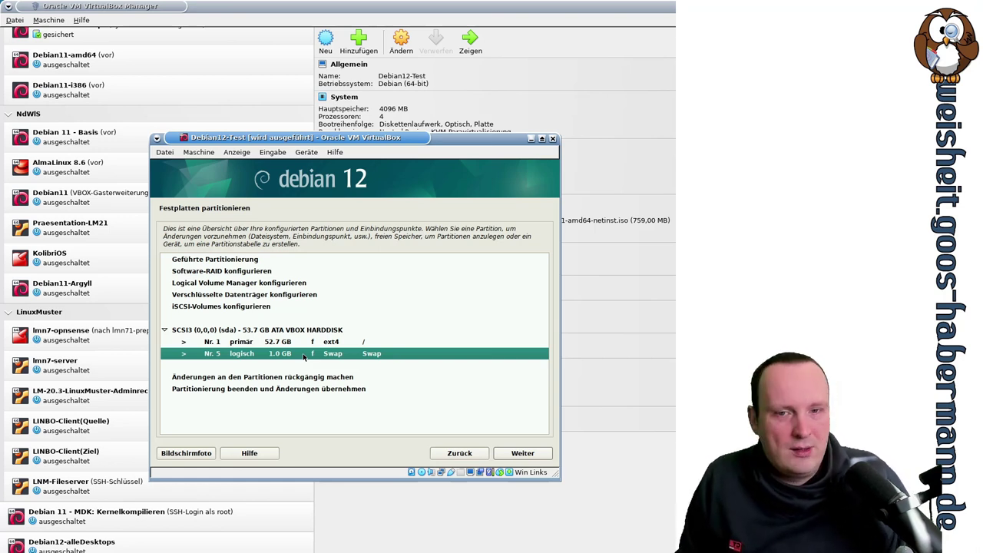
click(327, 345)
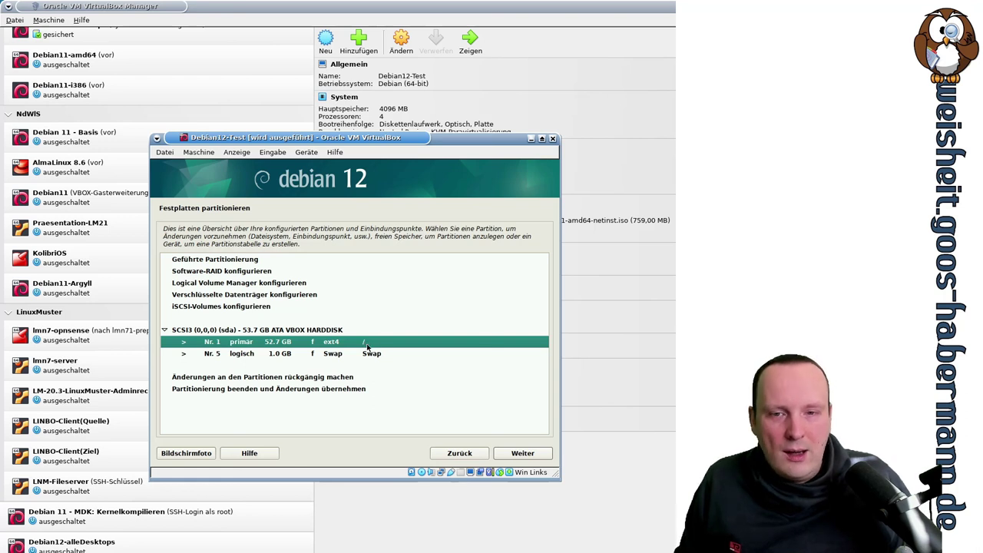
click(345, 389)
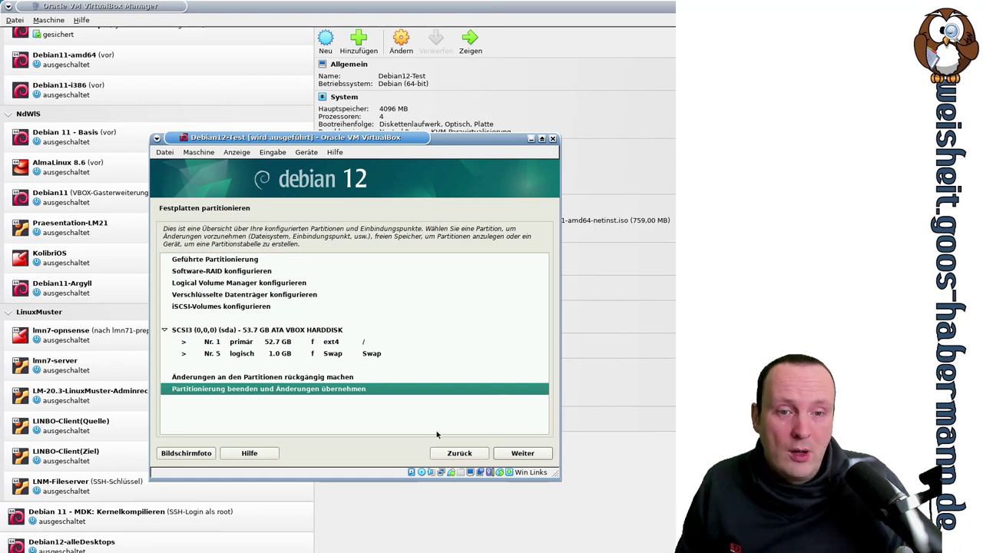
Step: Finish partitioning and answer 'Ja' to writing the changes to the disks
click(523, 456)
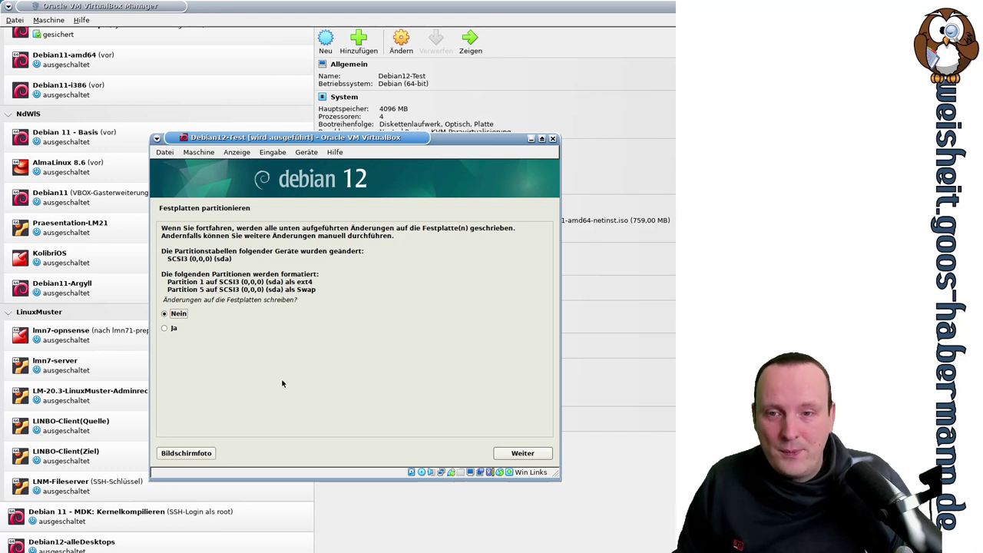
click(174, 330)
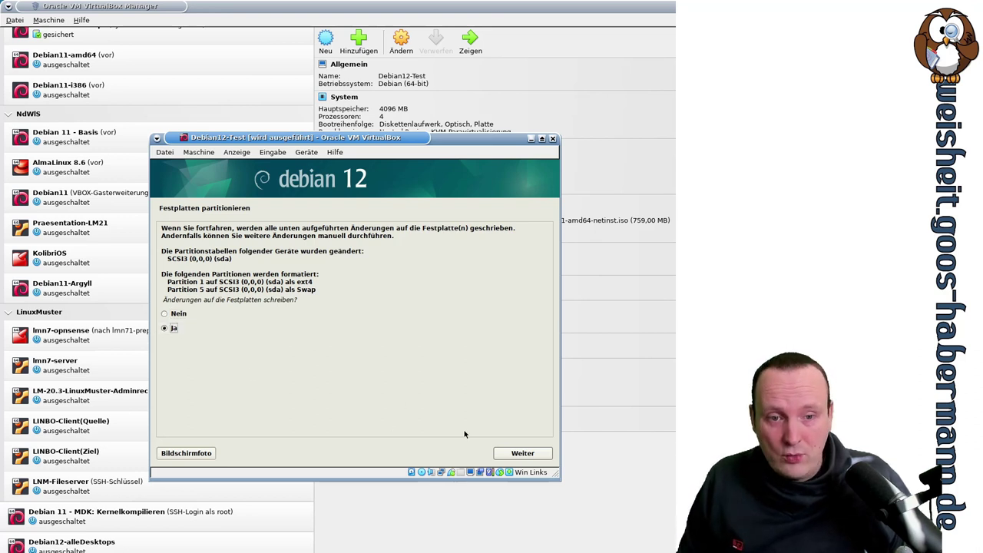
click(510, 454)
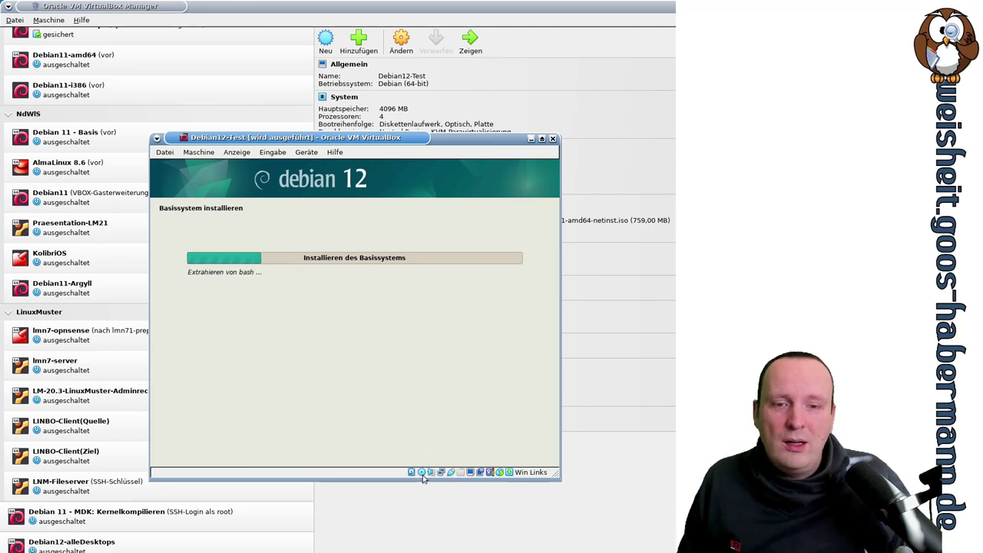
Step: Wait for 'Installieren des Basissystems' to complete until the additional-media question appears
mouse_move(422, 477)
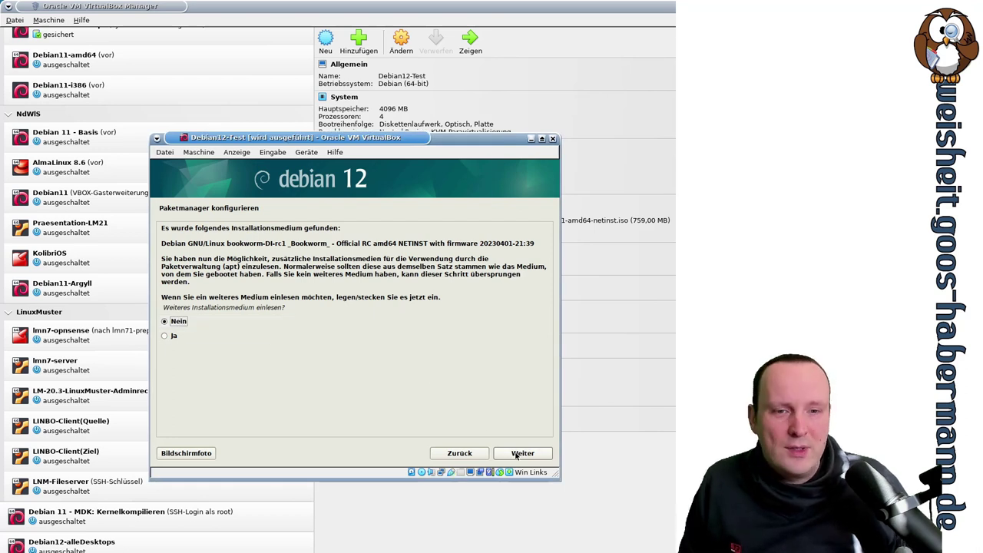
Step: Keep 'Nein' for scanning another installation medium and proceed to mirror selection
click(517, 455)
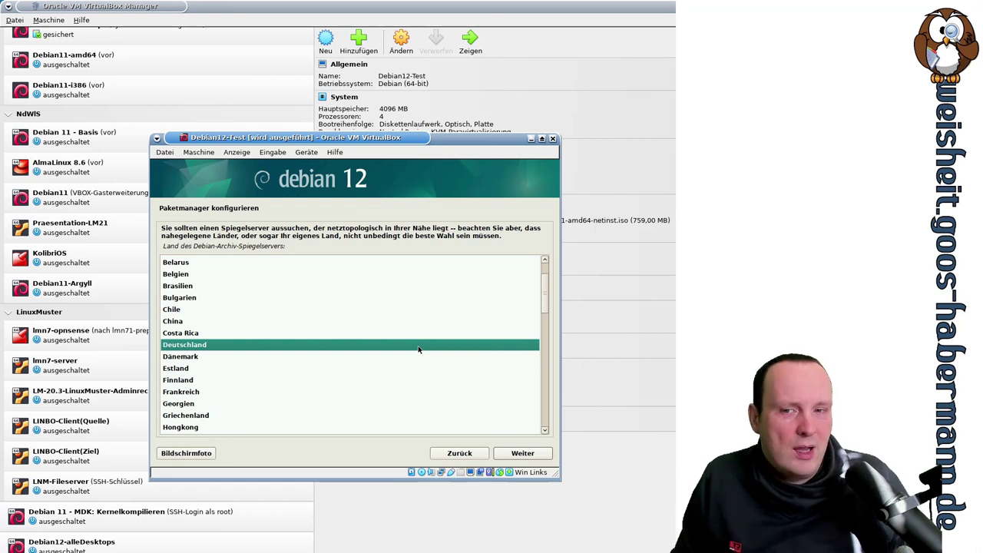
Step: Accept Deutschland as mirror country and keep deb.debian.org as the archive mirror
click(537, 453)
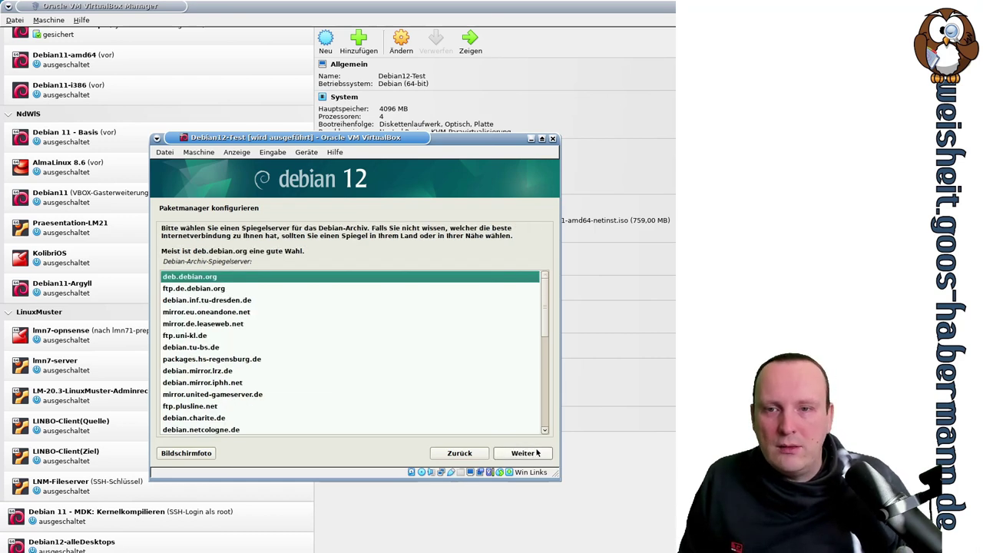
scroll(382, 342, down, 15)
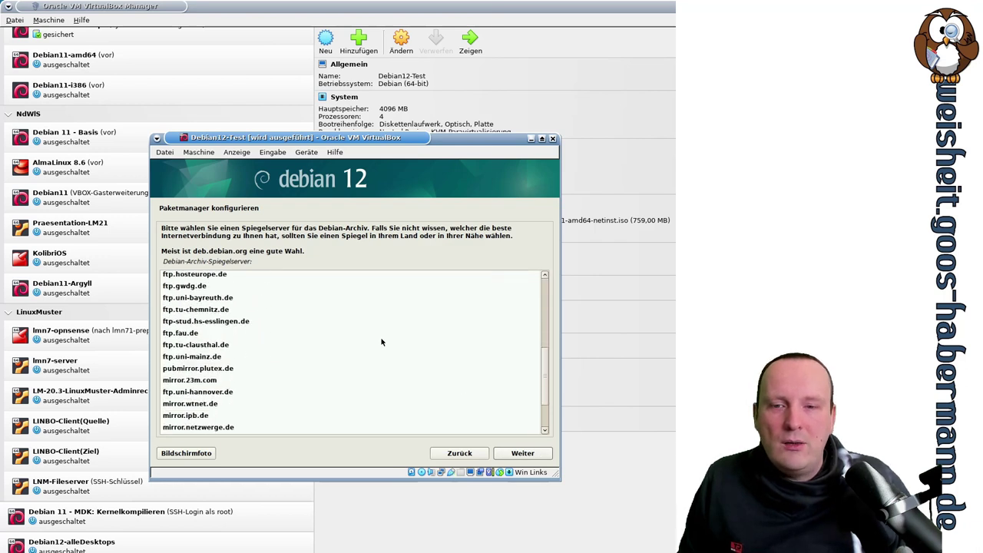
scroll(382, 341, up, 12)
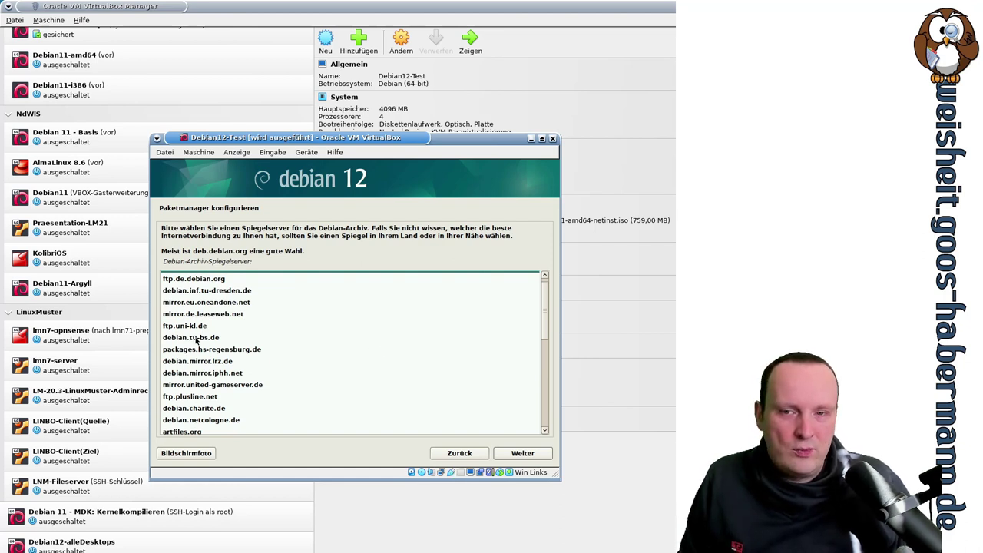
scroll(318, 351, down, 2)
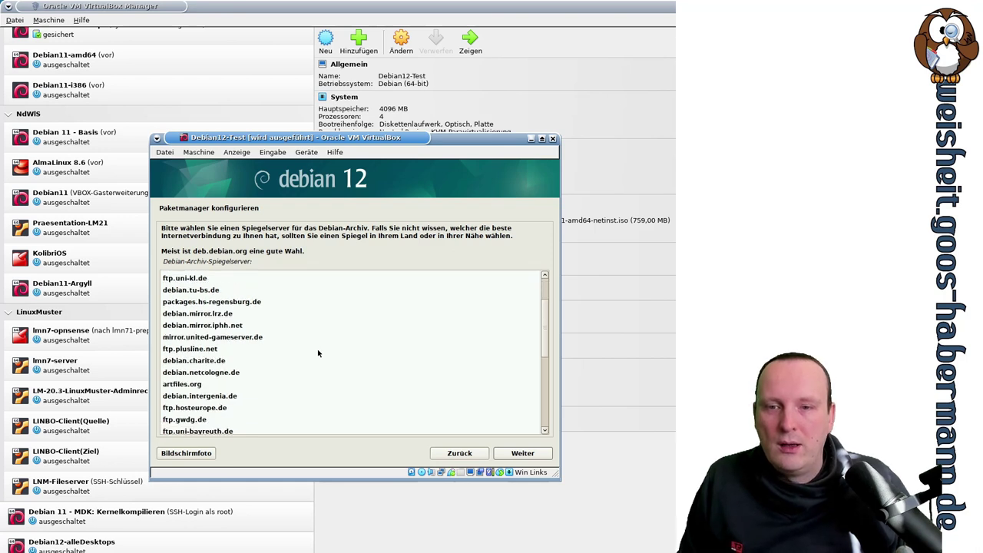
scroll(222, 367, down, 1)
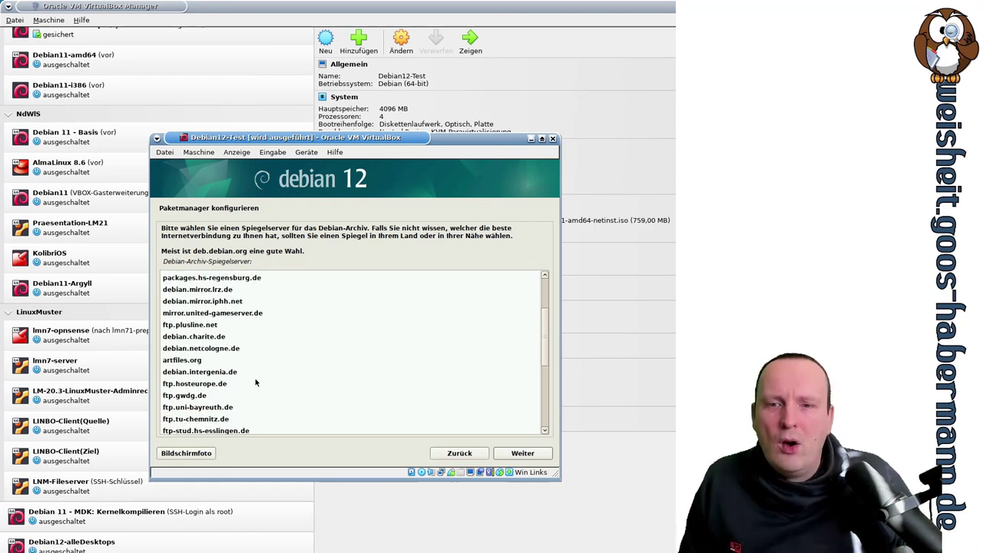
scroll(329, 375, down, 3)
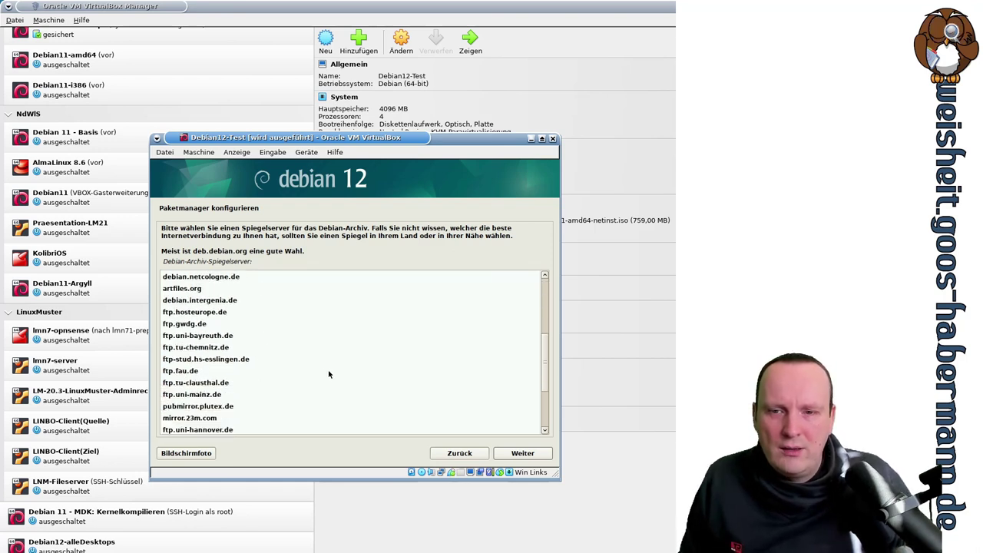
scroll(329, 374, down, 4)
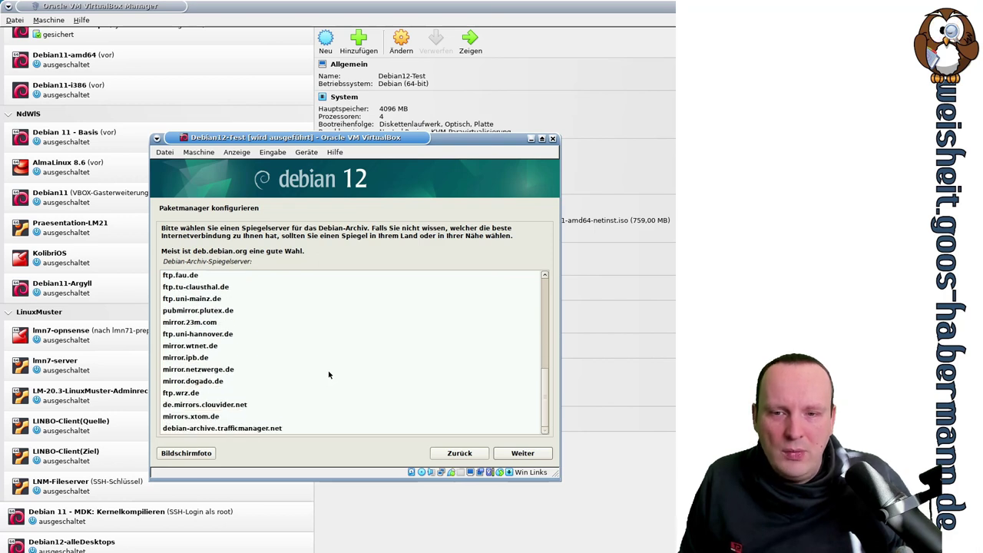
scroll(328, 370, up, 10)
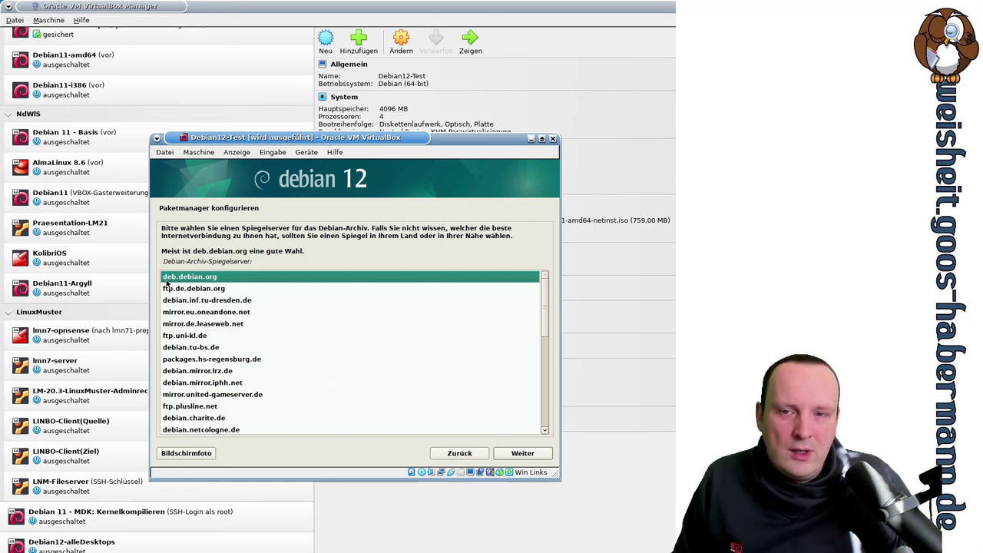
click(525, 457)
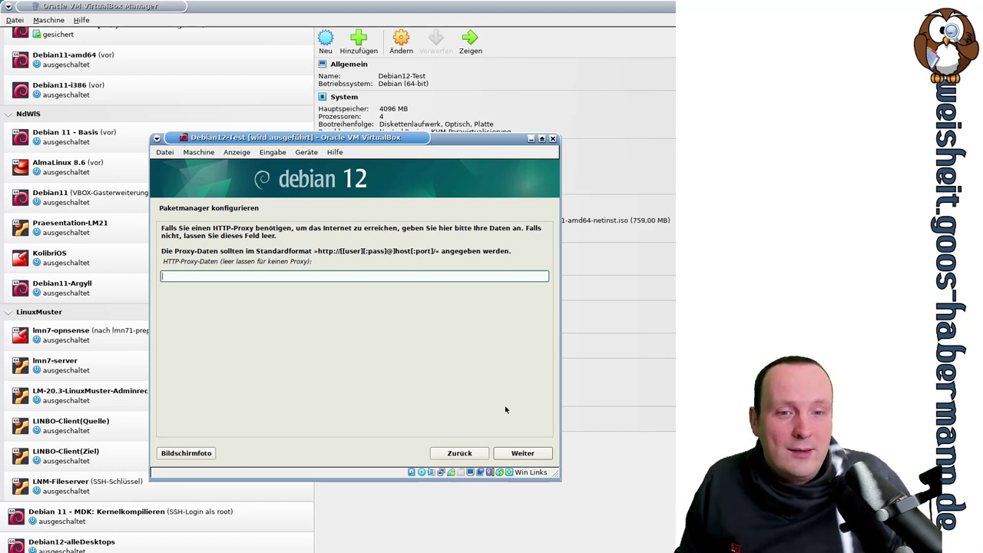
Step: Leave the HTTP-Proxy field empty and continue so apt gets configured
click(524, 455)
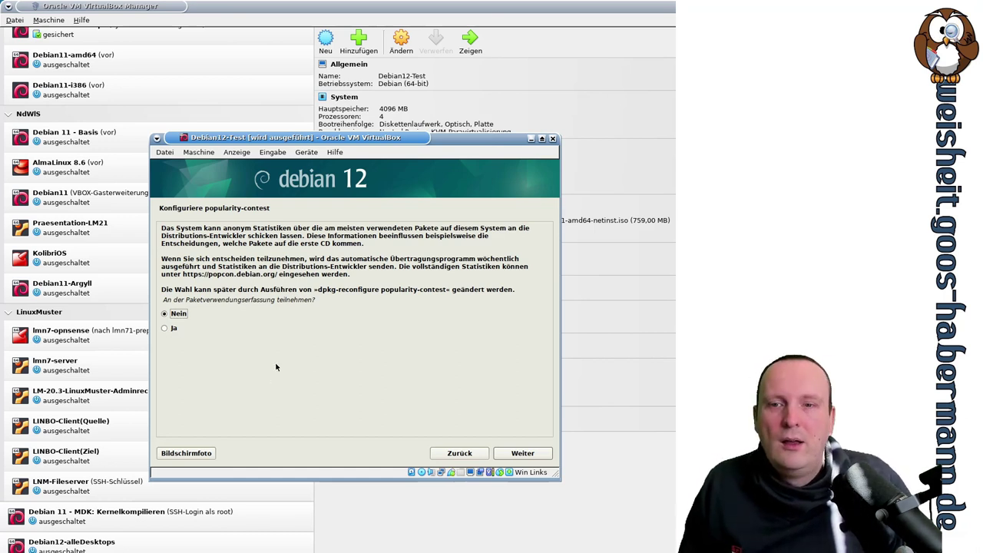
Step: Decline popularity-contest with 'Nein' and move on to software selection
click(528, 458)
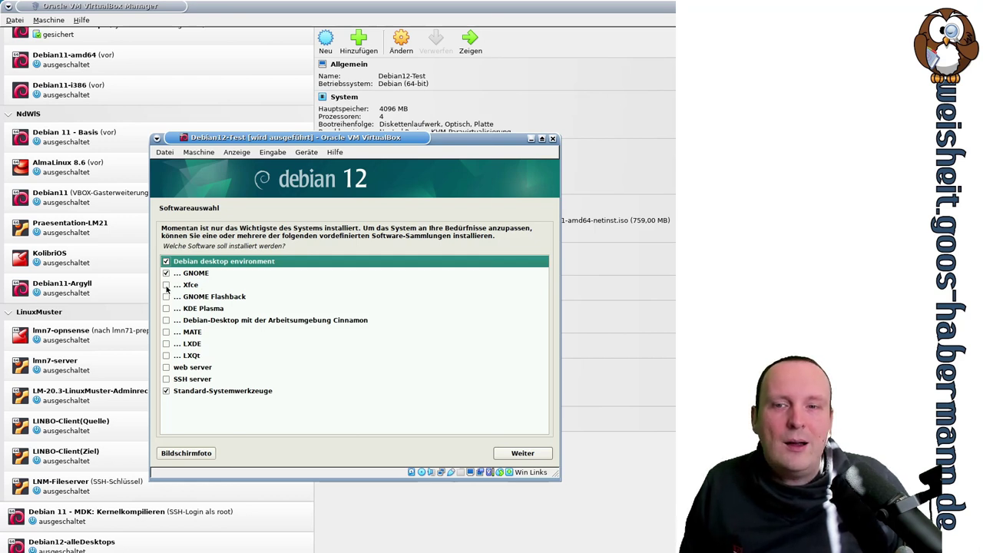
Step: Tick Xfce, GNOME Flashback, KDE Plasma, Cinnamon, MATE, LXDE and LXQt in Softwareauswahl
click(167, 286)
click(166, 297)
click(167, 308)
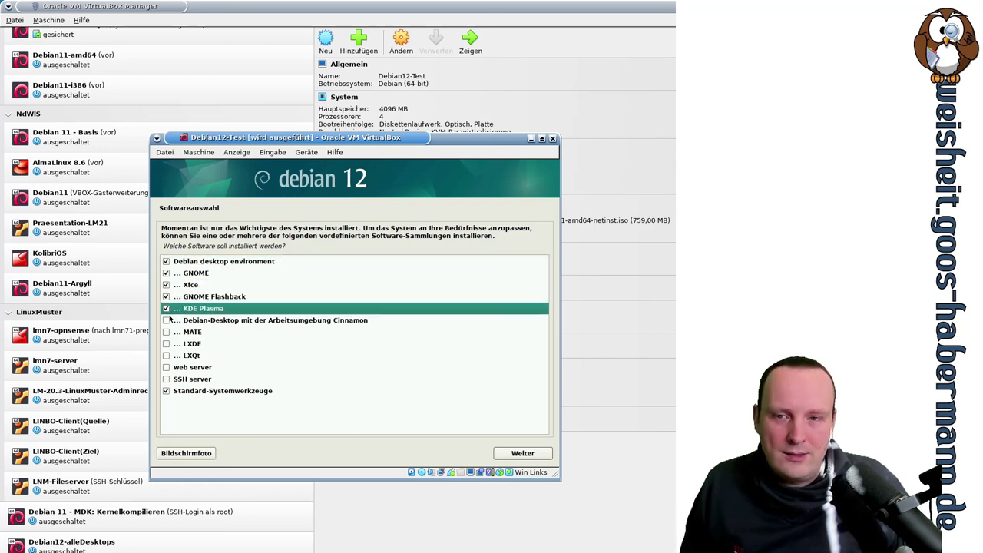
click(167, 320)
click(168, 332)
click(167, 343)
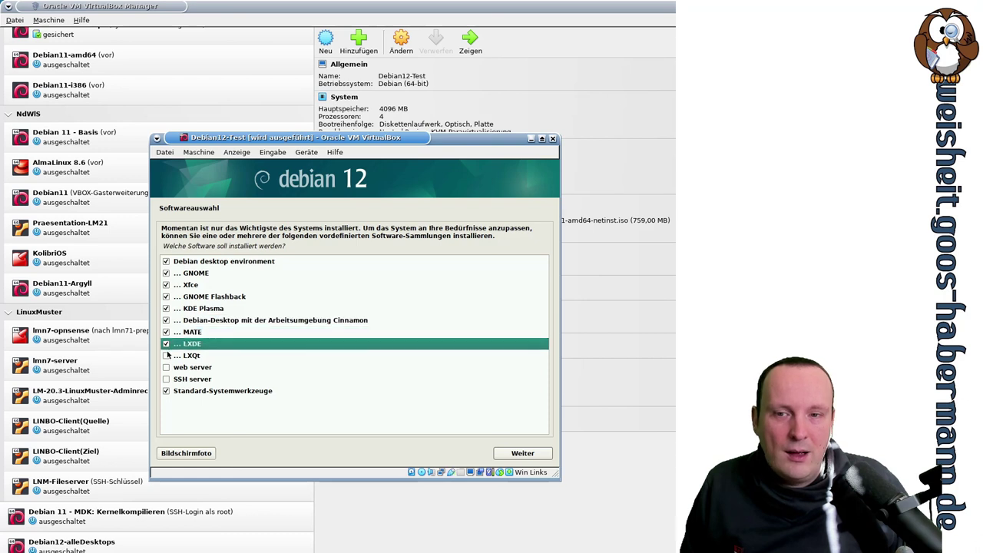
click(167, 355)
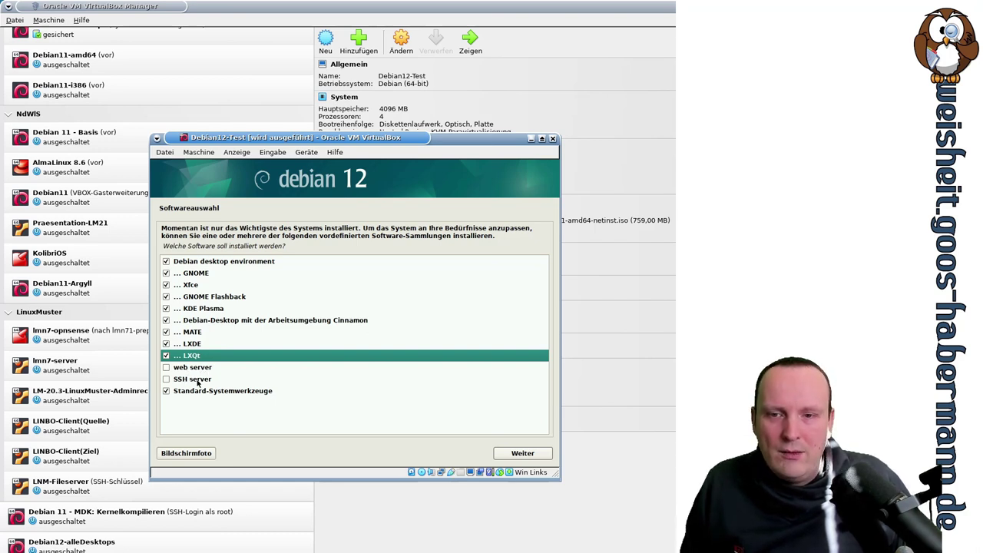
Step: Add the SSH server, leave the web server unticked, and confirm with 'Weiter'
click(167, 379)
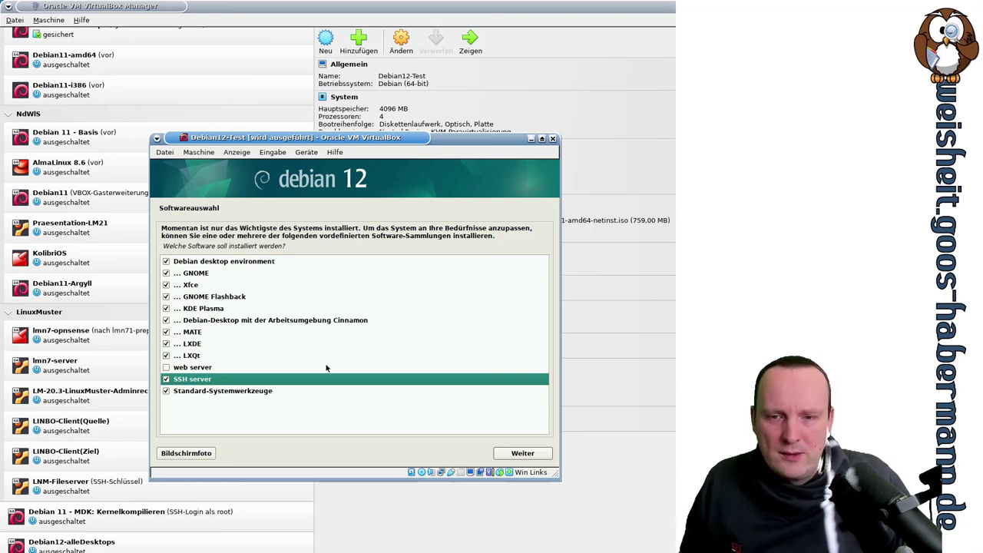
click(279, 392)
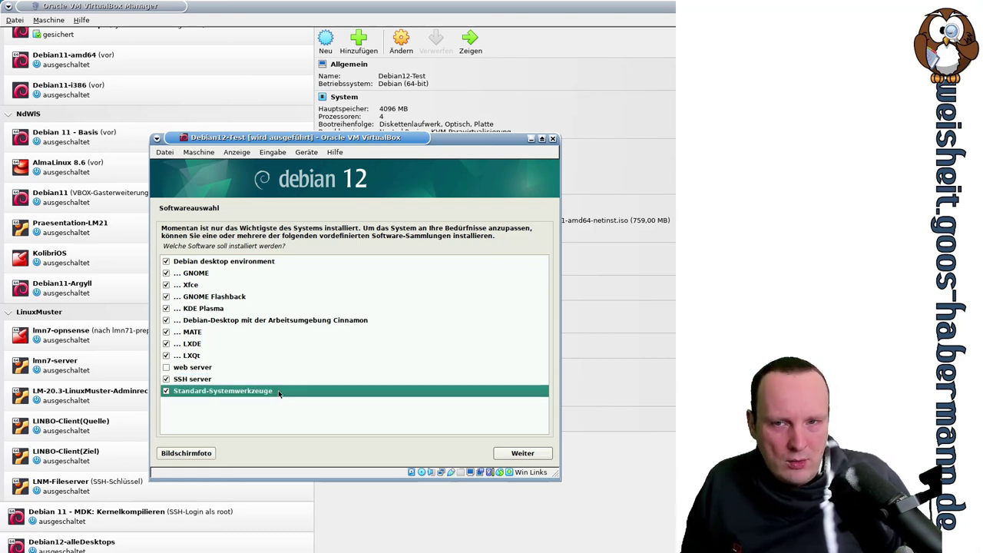
click(523, 453)
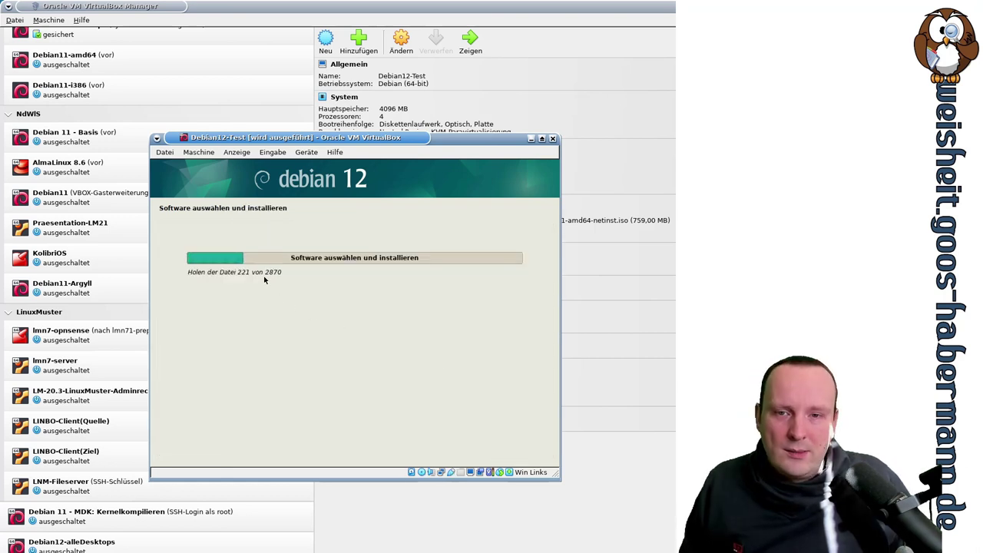